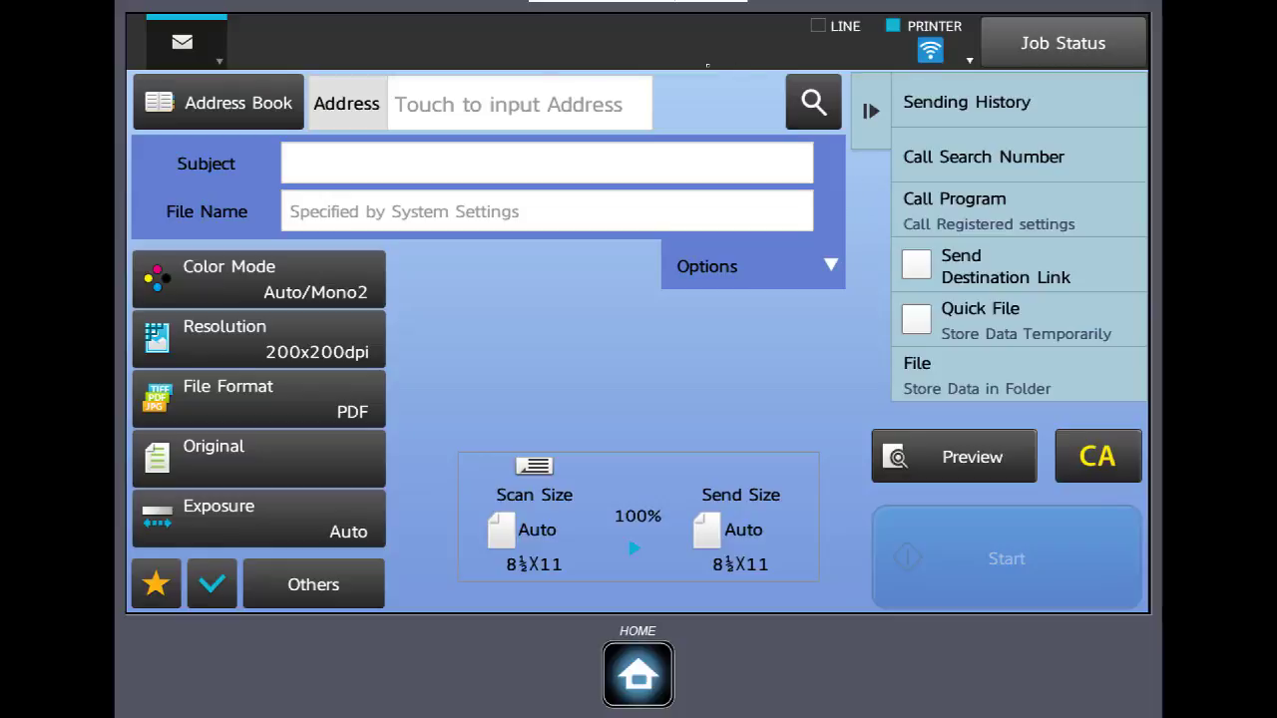
# Pick three e-mail contacts from the Address Book as the scan's recipients
pyautogui.click(249, 97)
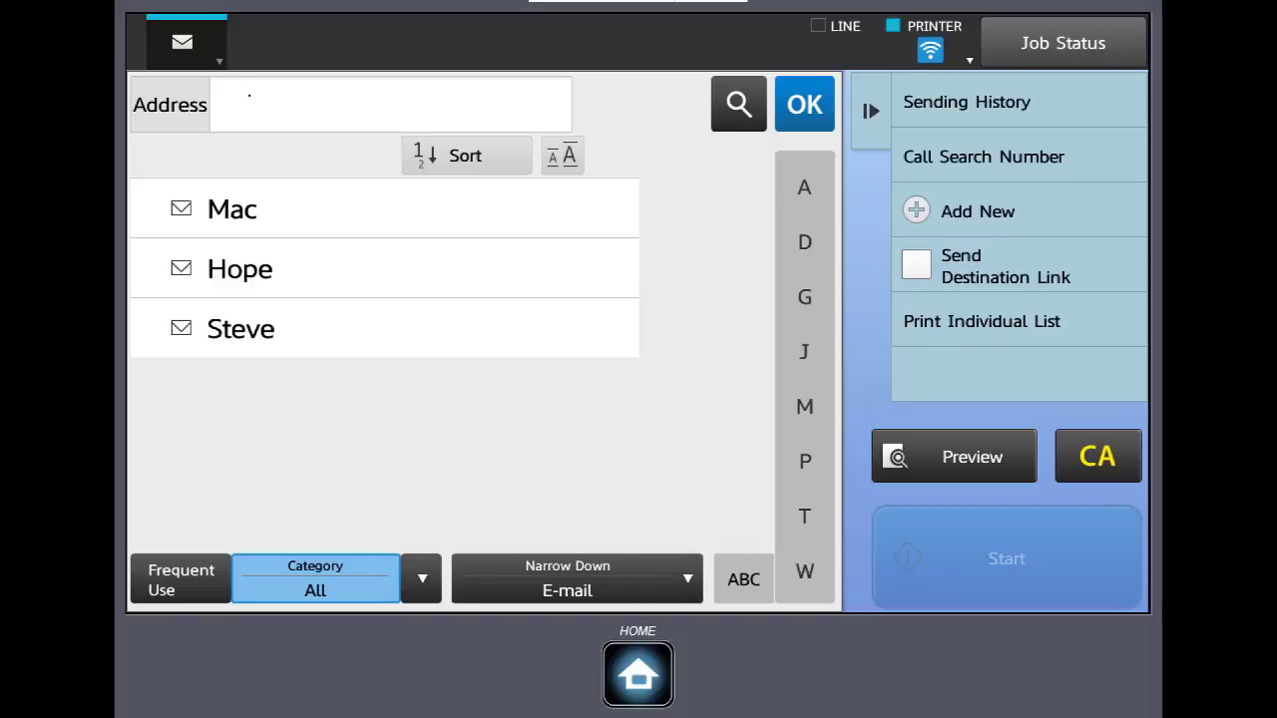
pyautogui.click(232, 208)
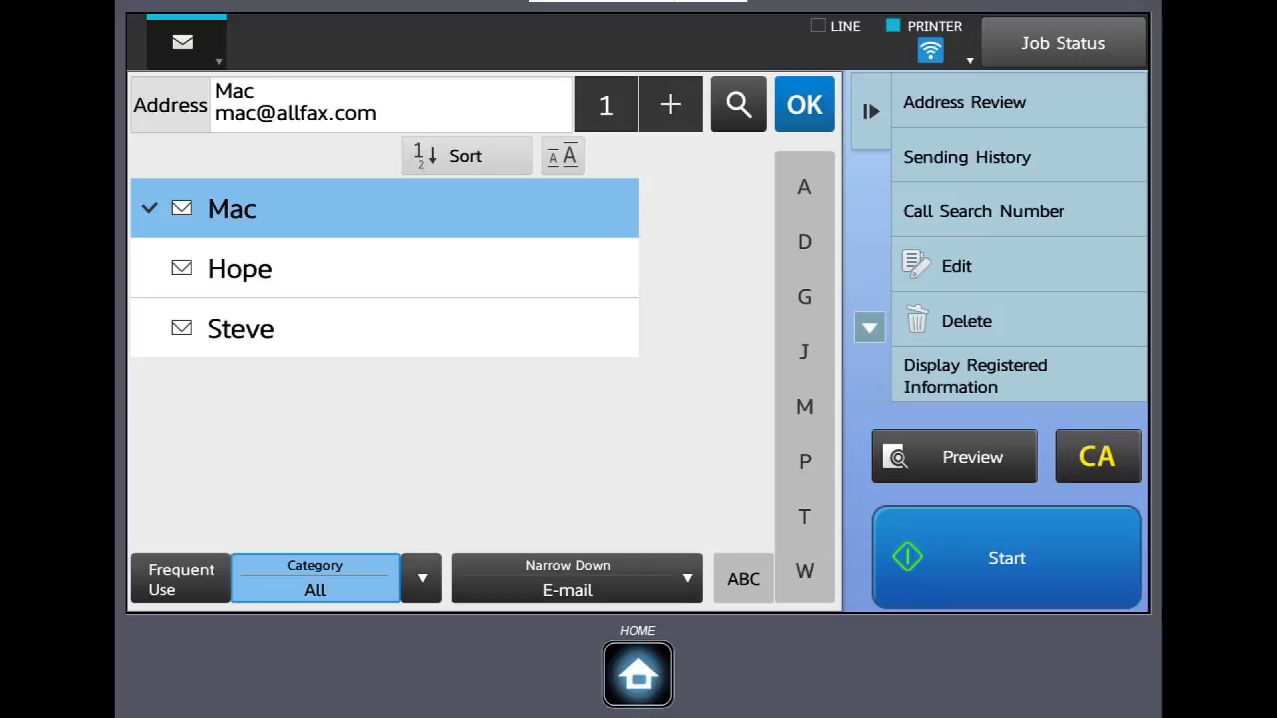
pyautogui.click(804, 104)
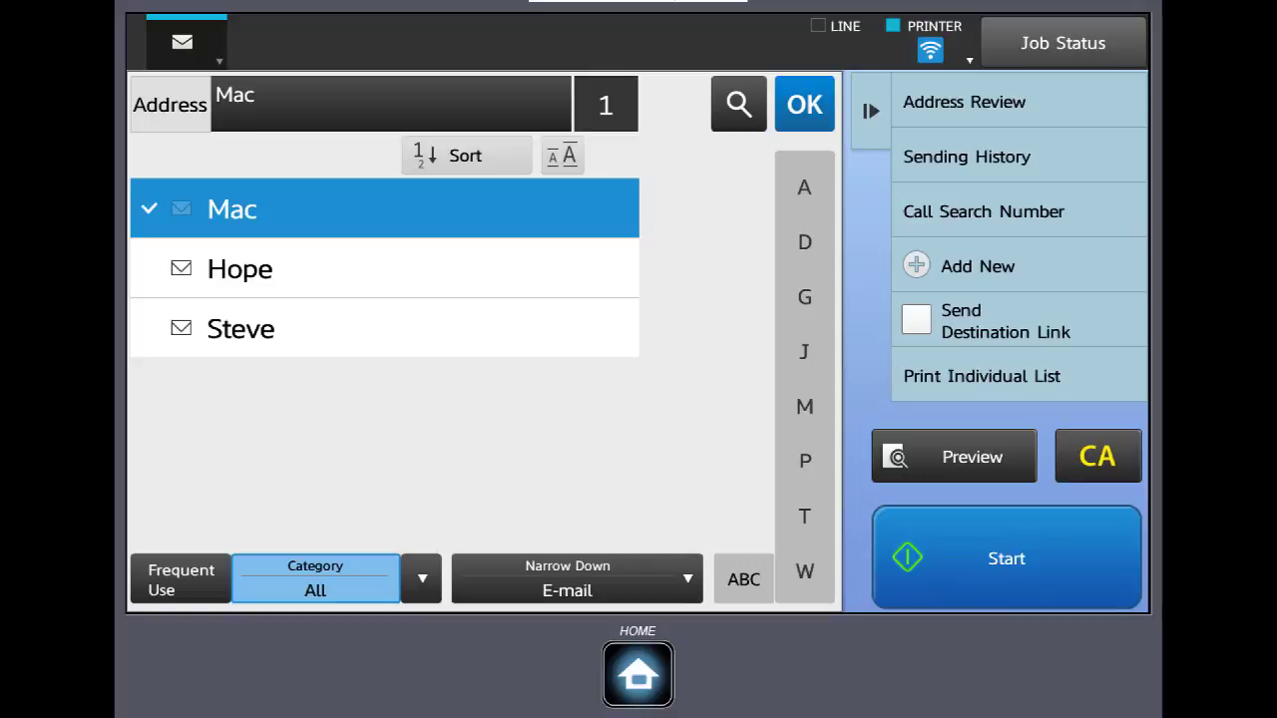
pyautogui.click(239, 269)
pyautogui.click(239, 328)
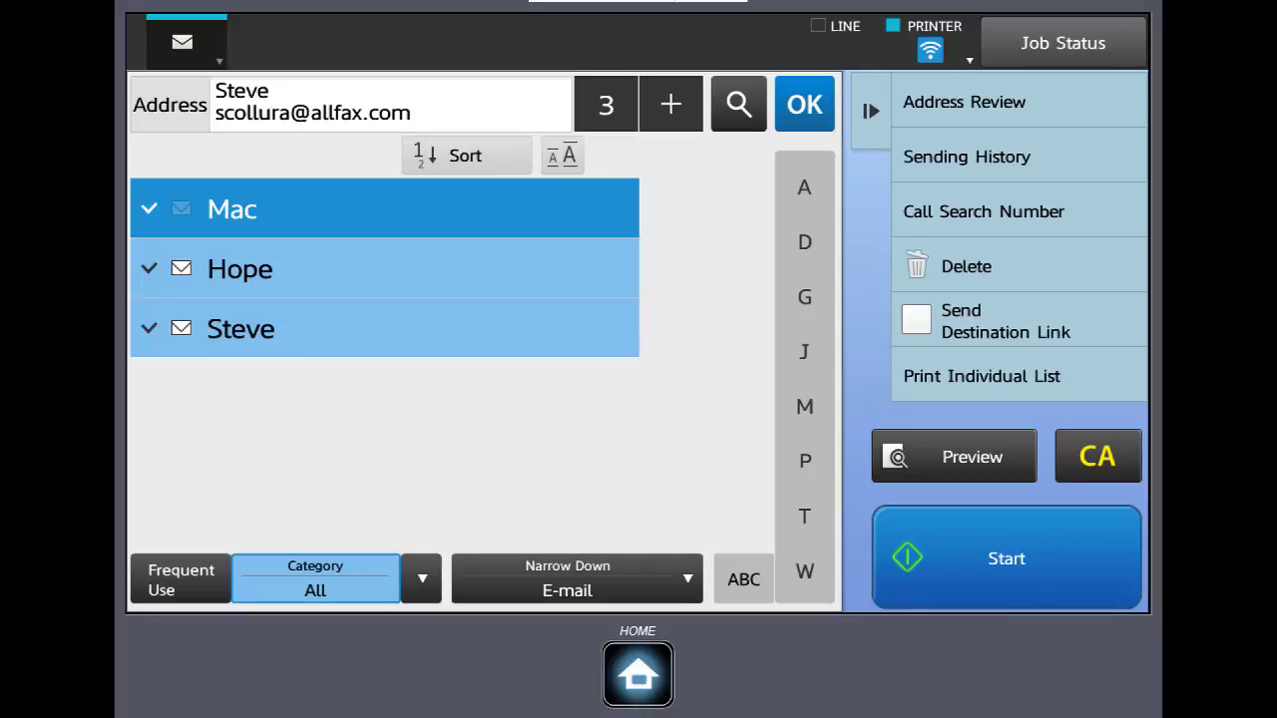
pyautogui.click(804, 104)
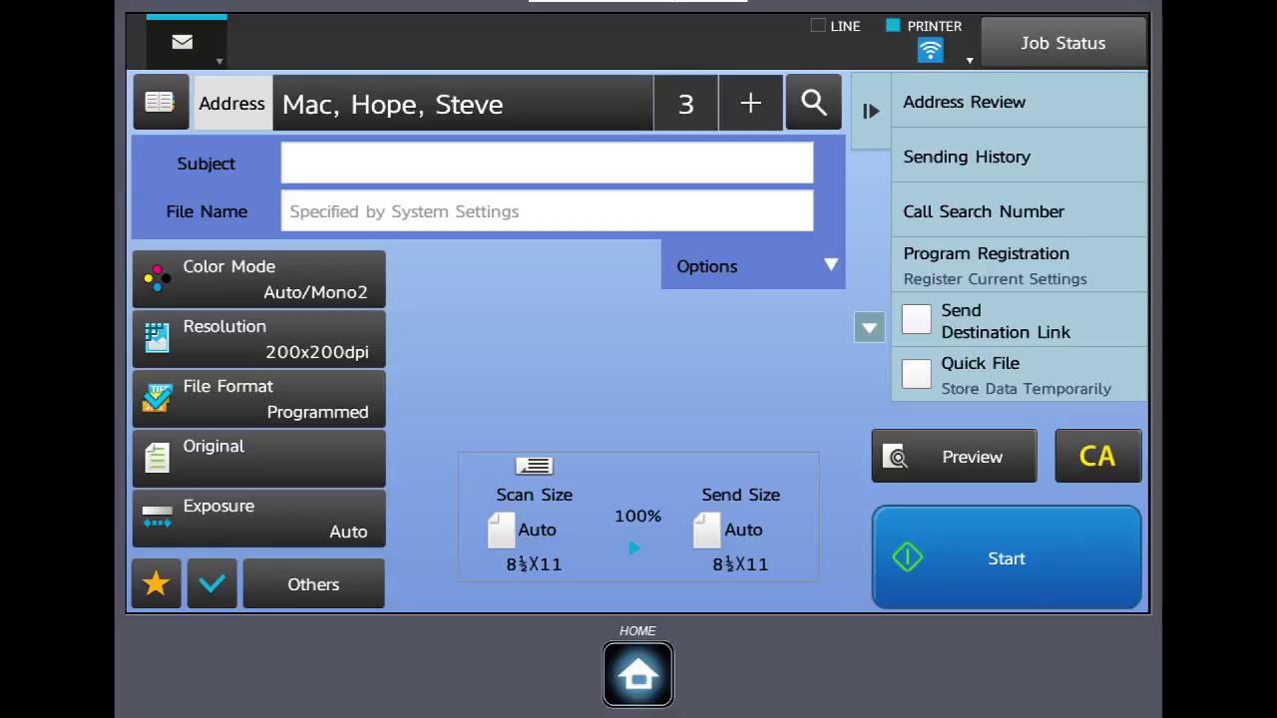
# Clear all recipients and settings with CA, then bring up the manual e-mail address keyboard
pyautogui.click(1097, 456)
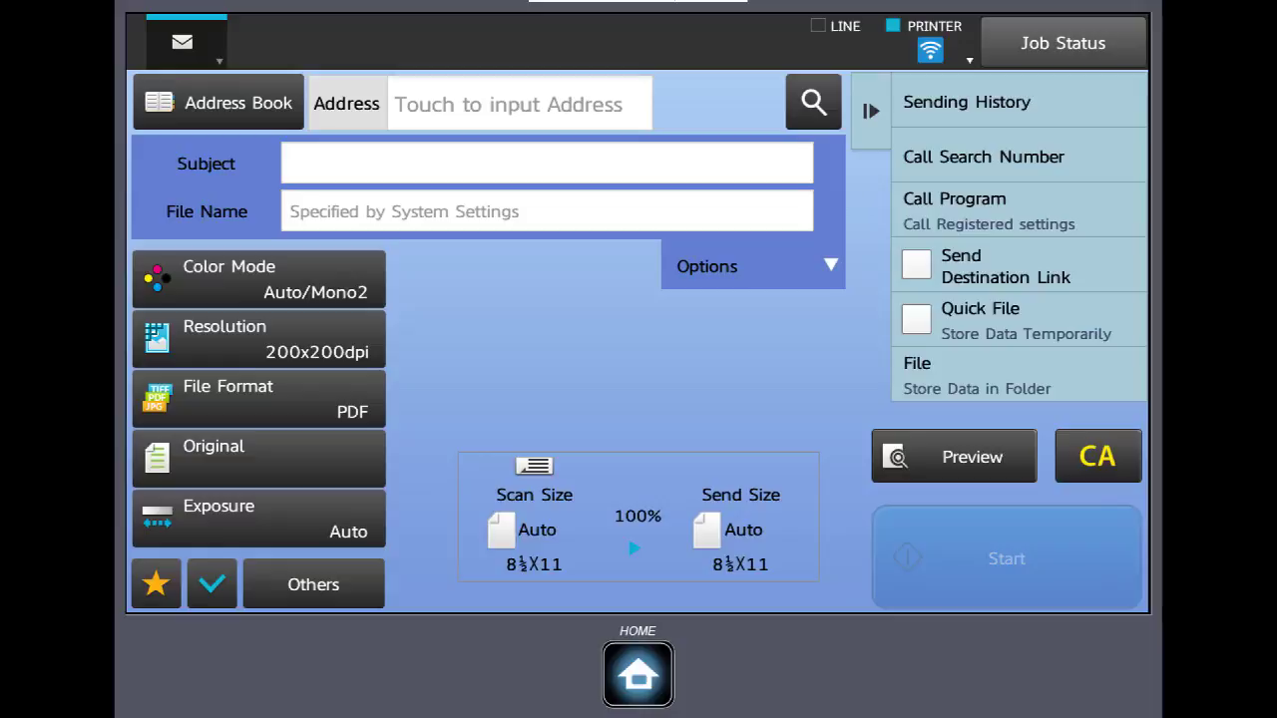
pyautogui.click(509, 104)
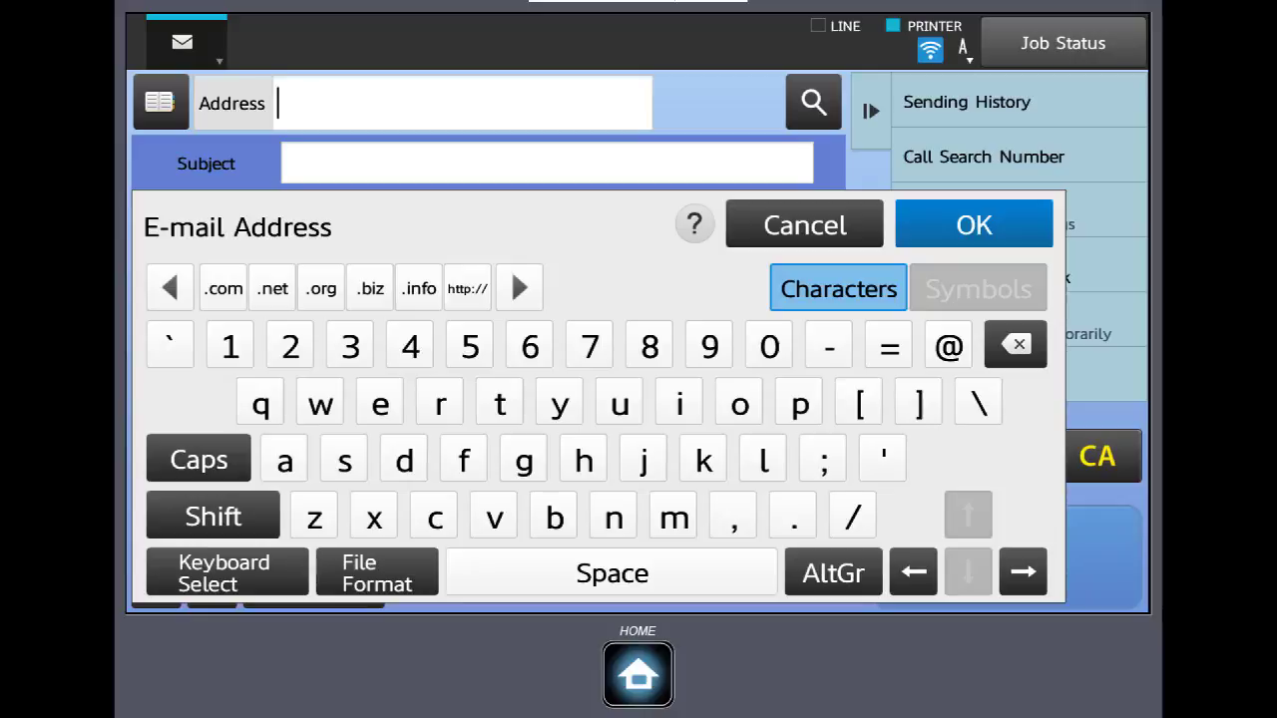
# Cancel the manual address entry and close Sending History to return to Scan to E-mail
pyautogui.click(804, 226)
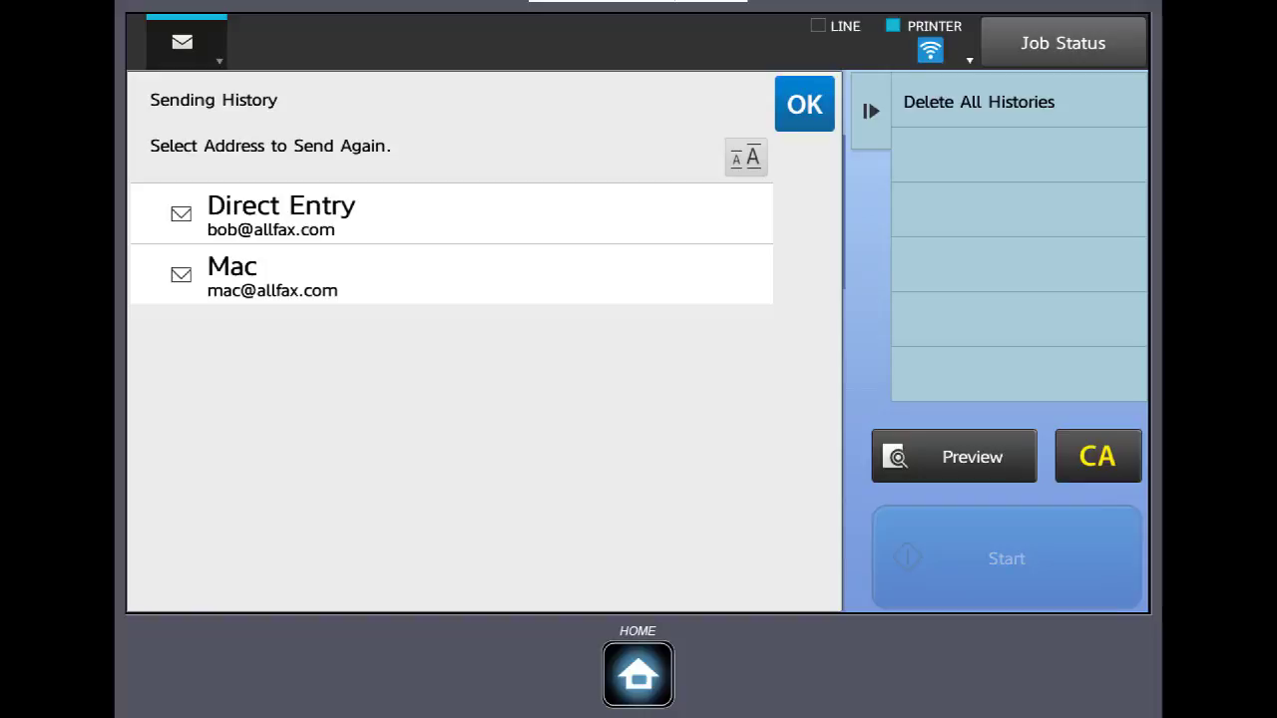
pyautogui.click(804, 104)
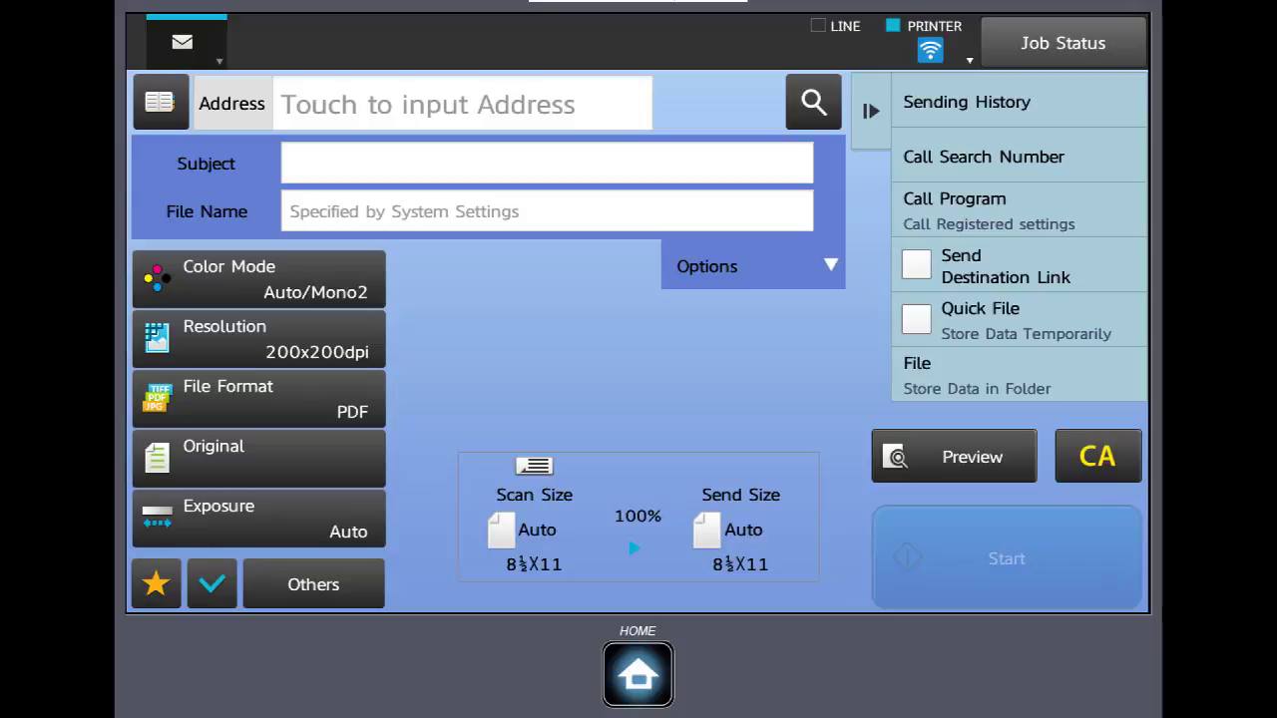
pyautogui.click(546, 162)
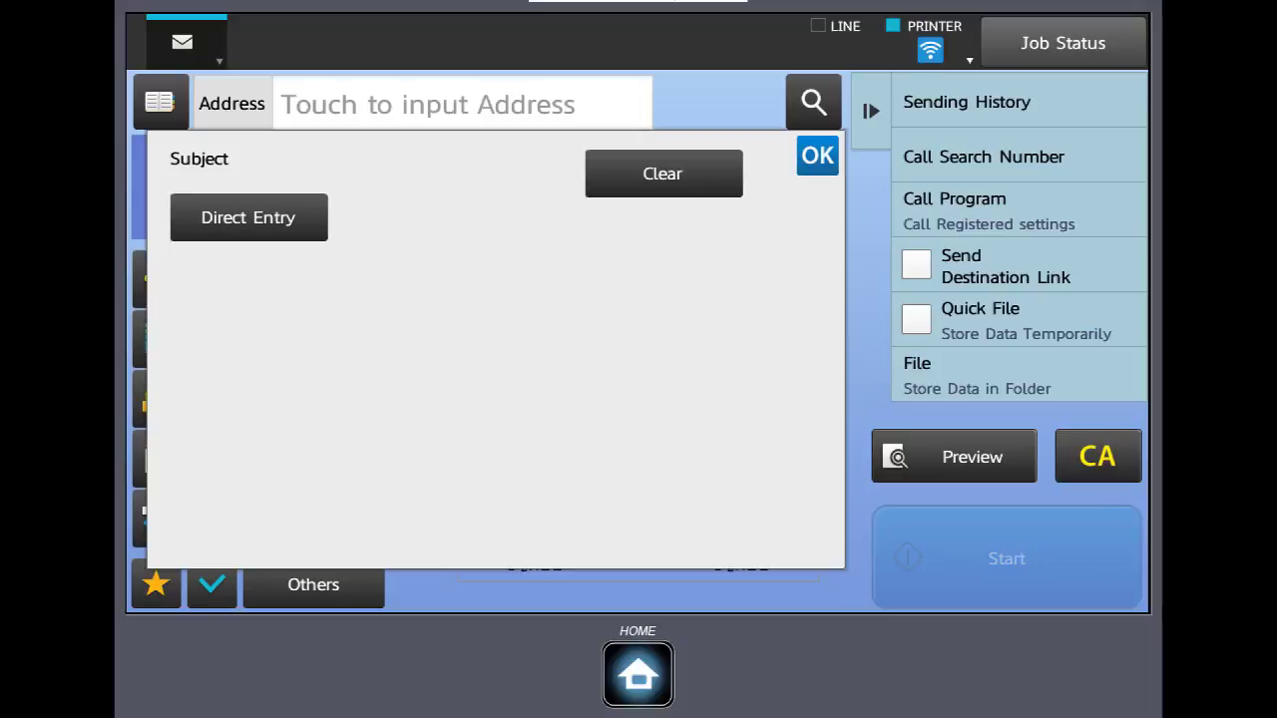
pyautogui.click(248, 217)
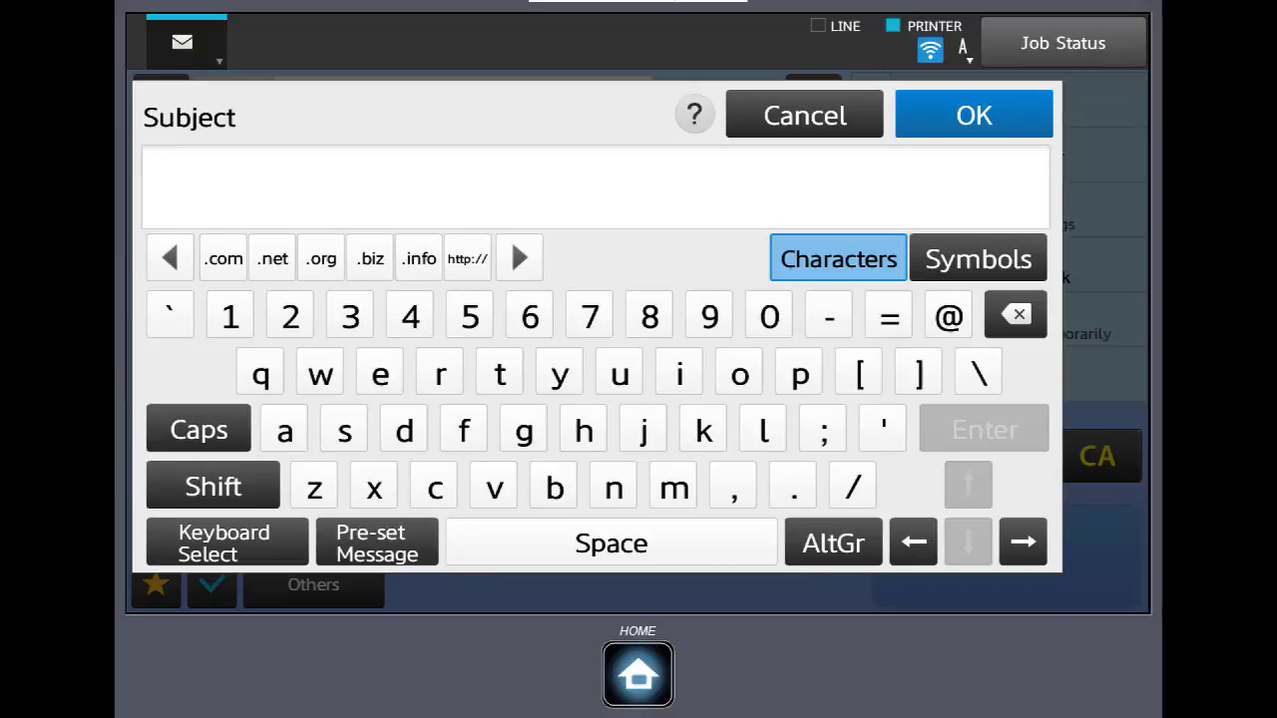
pyautogui.click(804, 116)
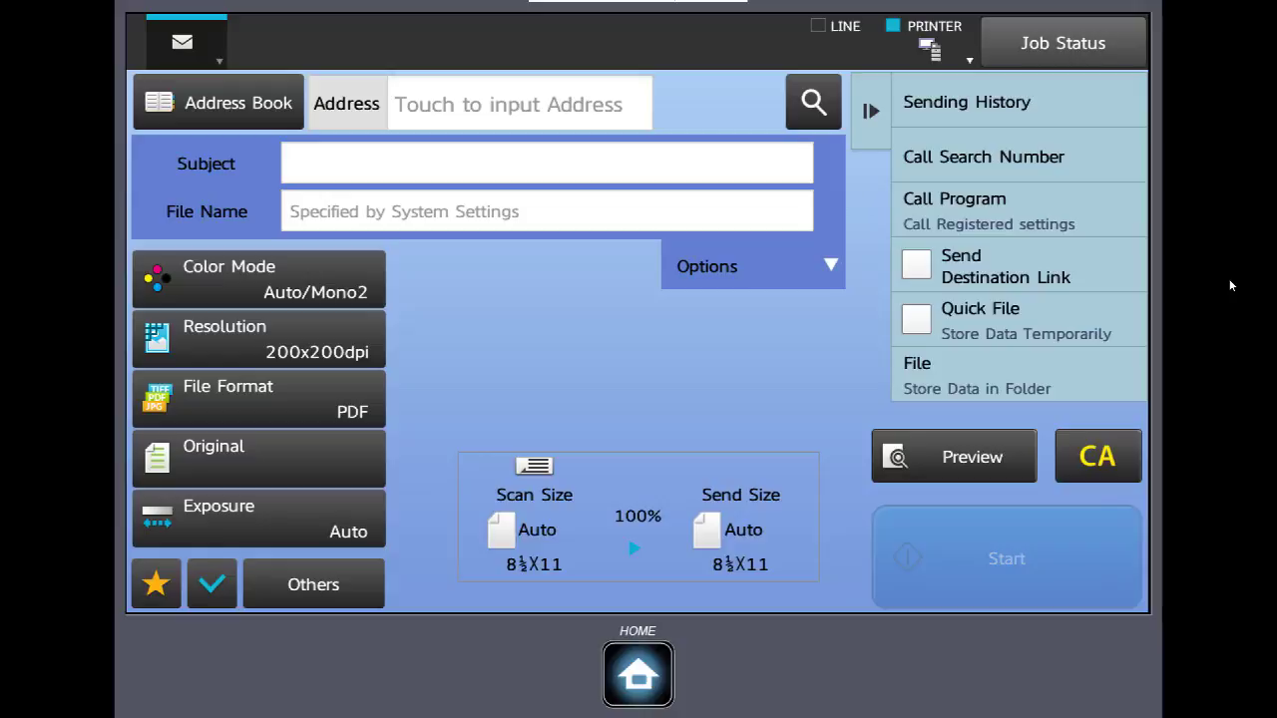
# Set the scan's file name to 'test' using Direct Entry
pyautogui.click(547, 211)
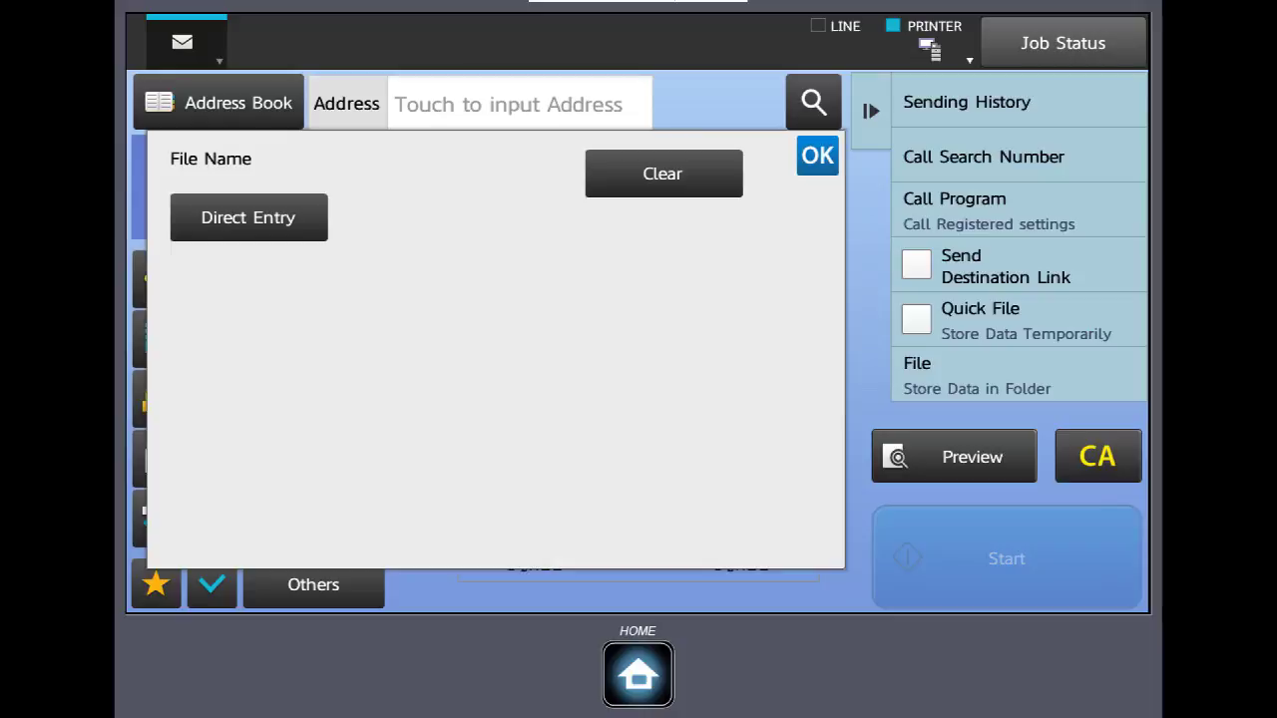
pyautogui.click(248, 217)
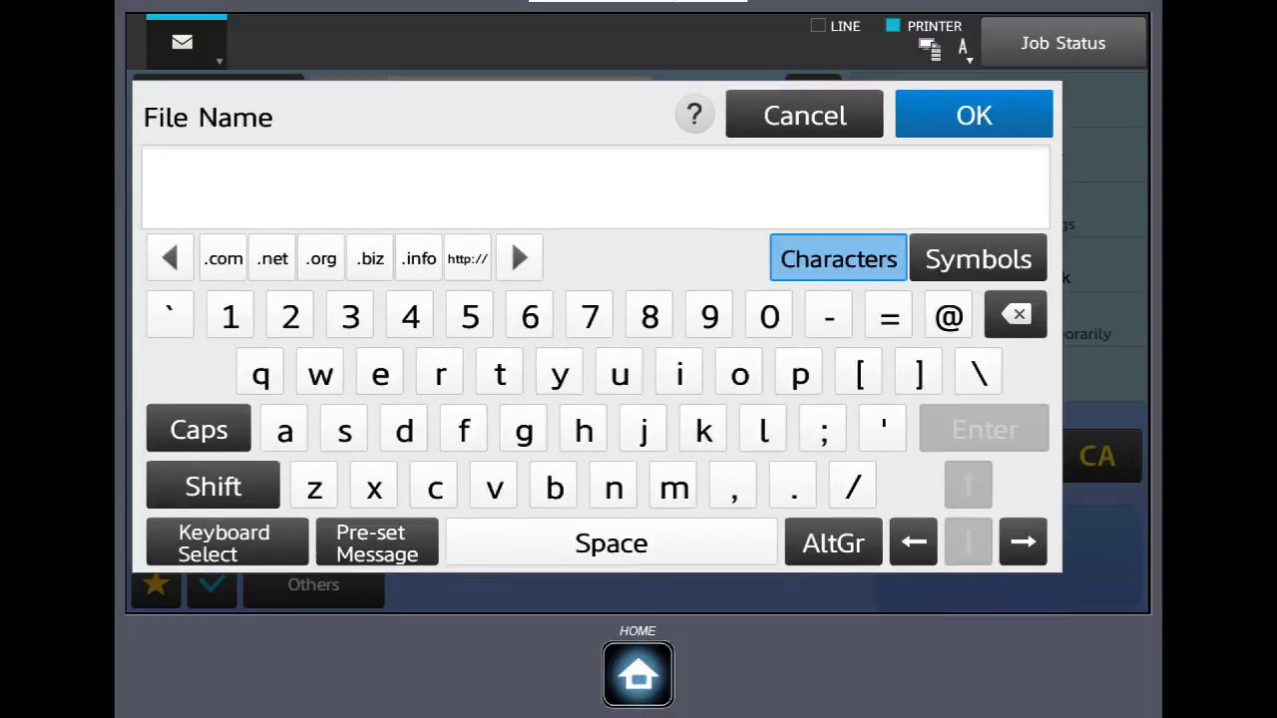
pyautogui.click(500, 374)
pyautogui.click(380, 374)
pyautogui.click(345, 430)
pyautogui.click(499, 374)
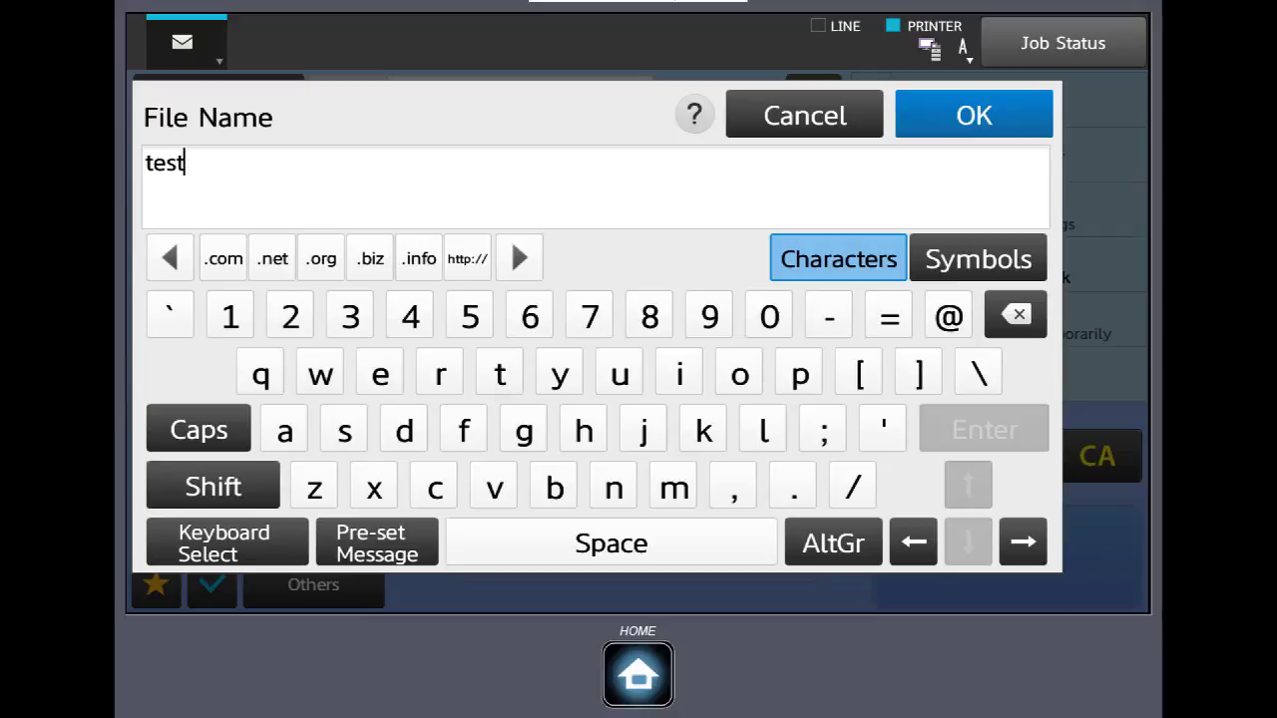
pyautogui.click(974, 114)
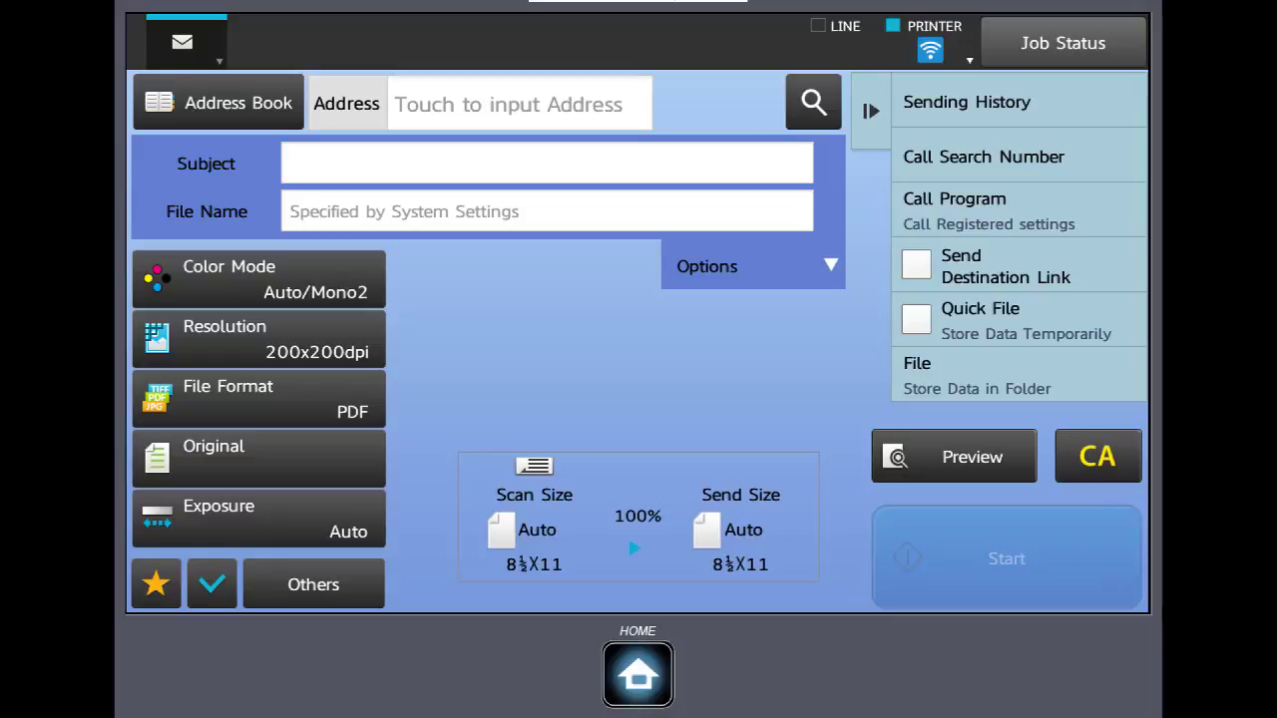
pyautogui.click(259, 279)
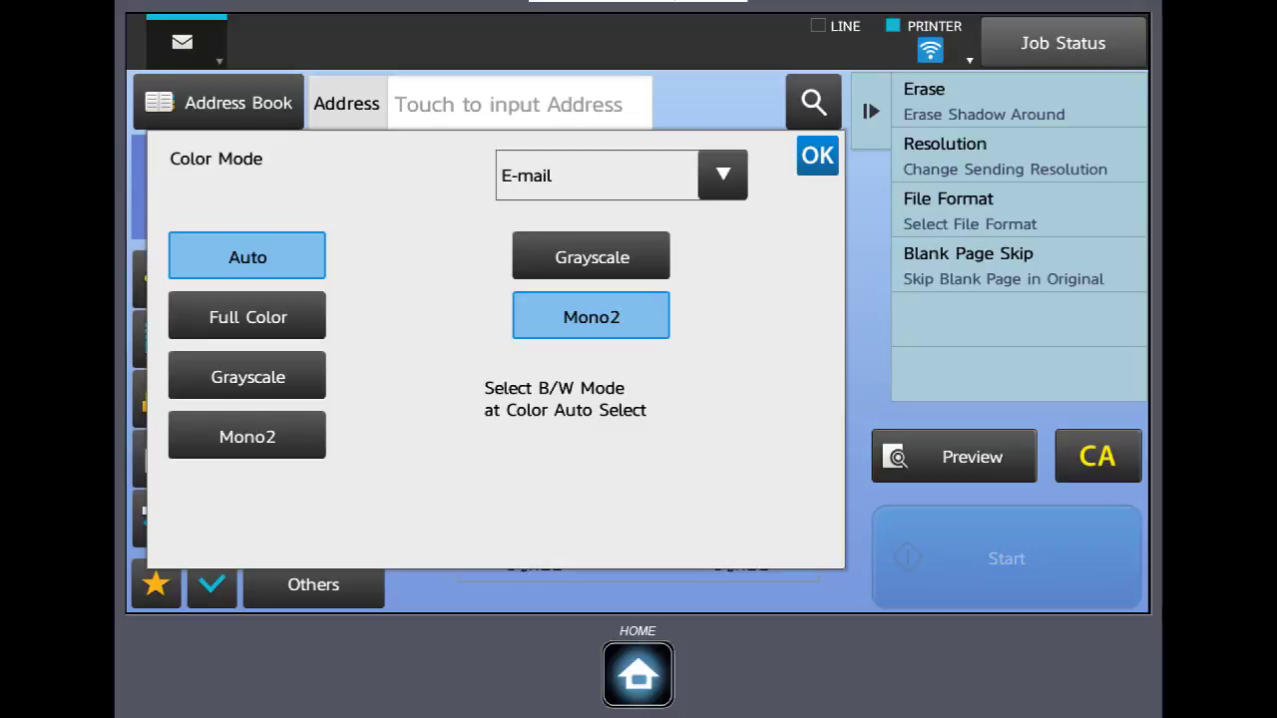
pyautogui.click(817, 155)
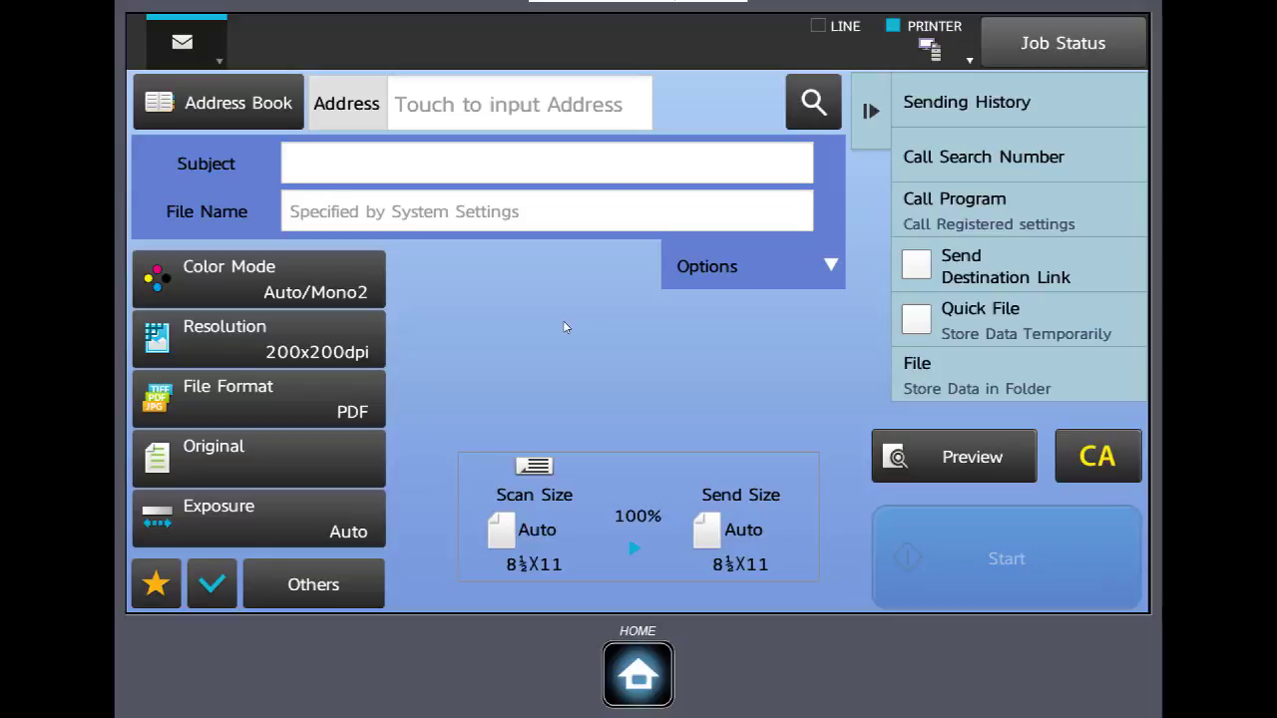
pyautogui.click(227, 339)
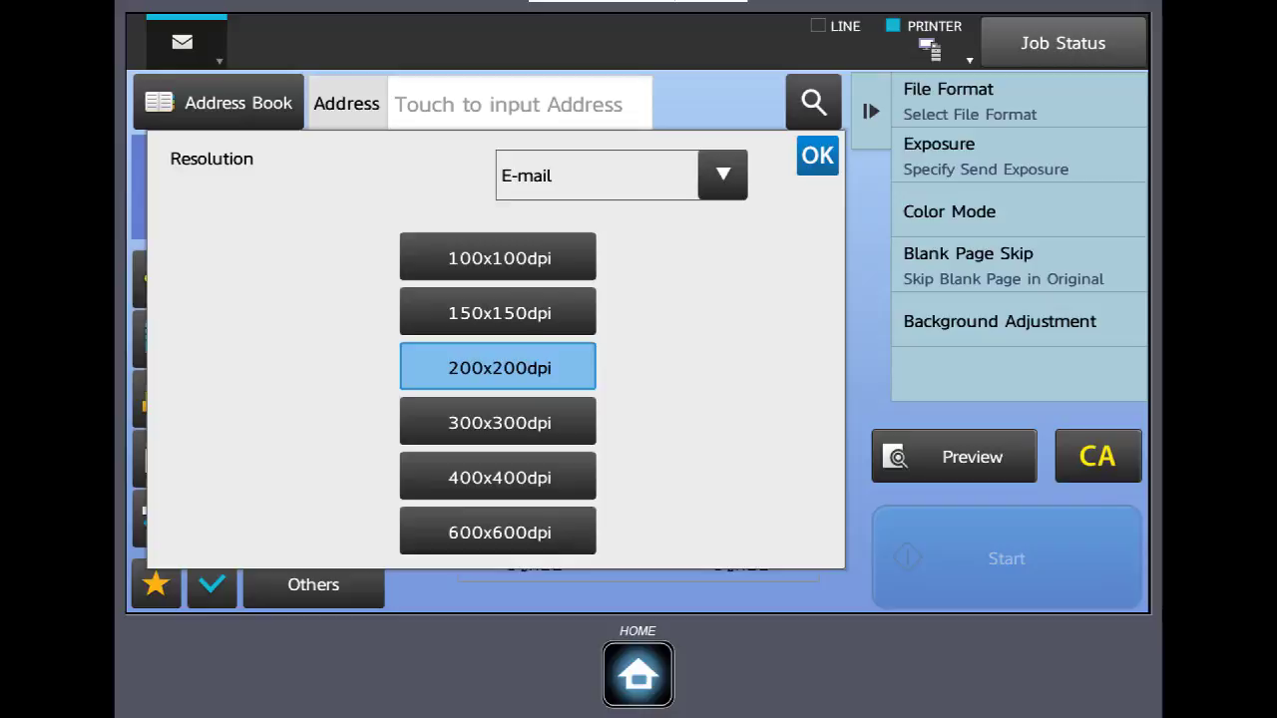
pyautogui.click(817, 156)
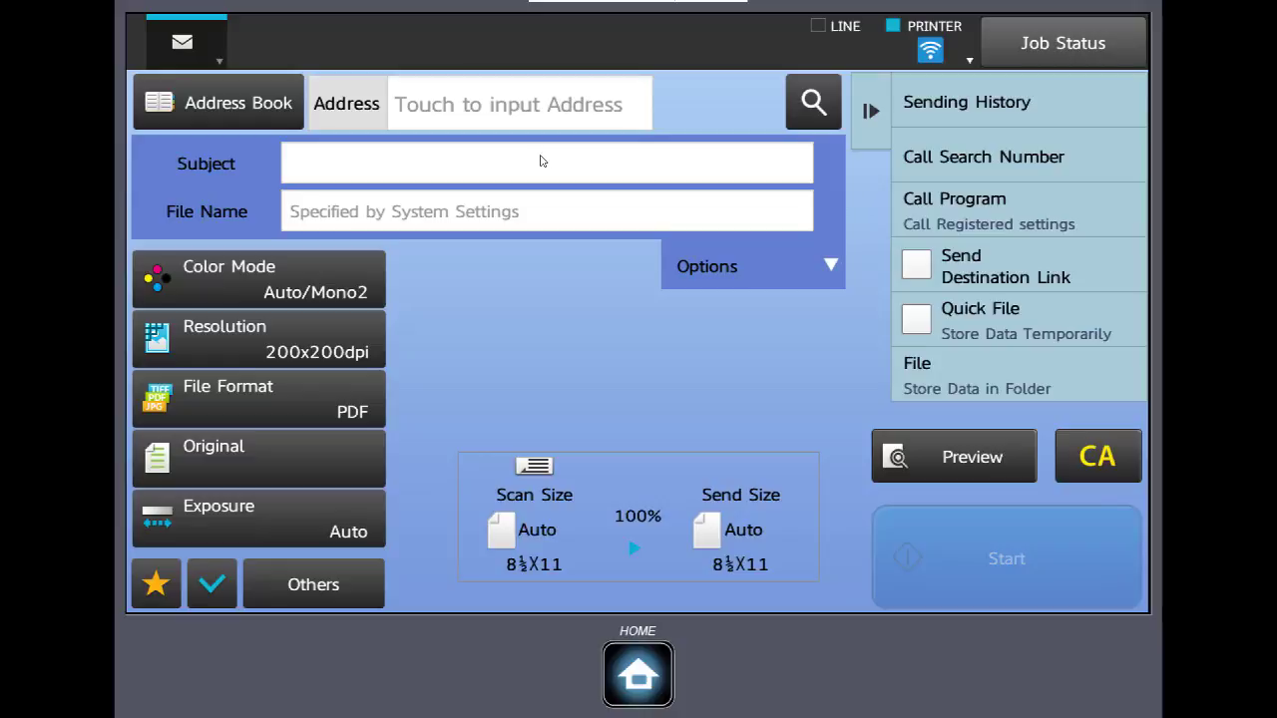
# In File Format, try OCR then turn it off, and switch on PDF encryption
pyautogui.click(258, 398)
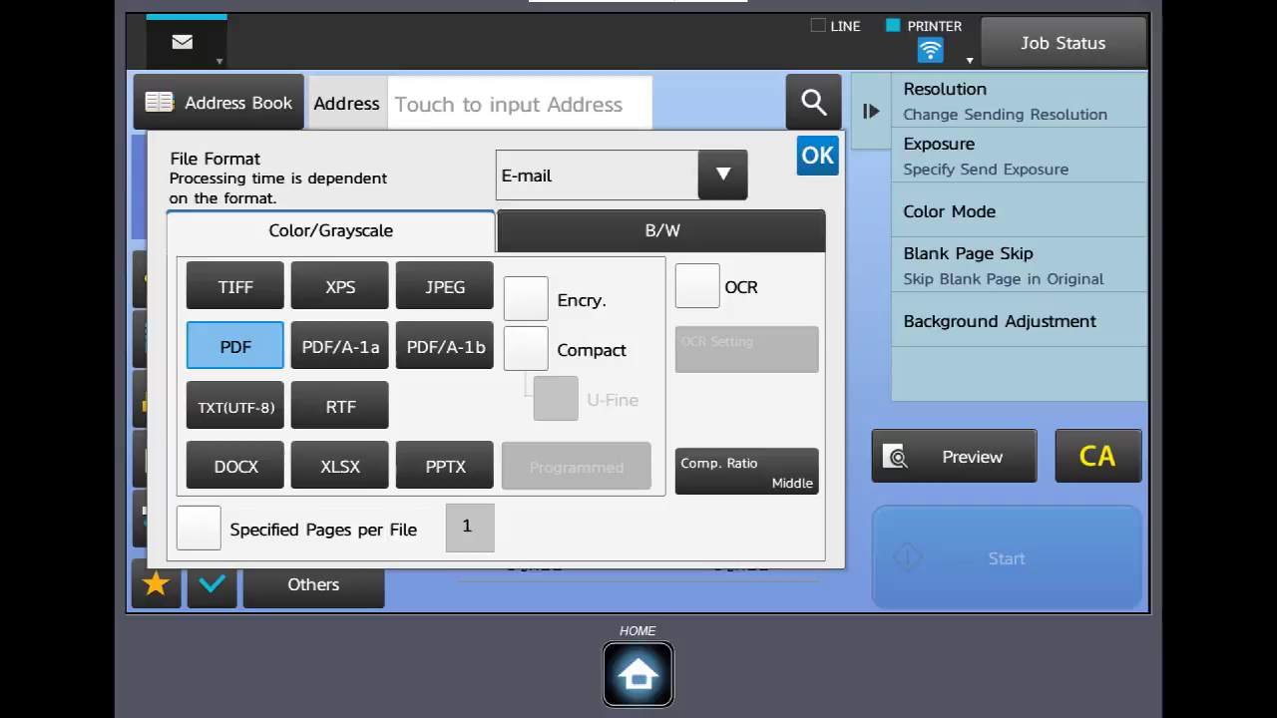
pyautogui.click(697, 286)
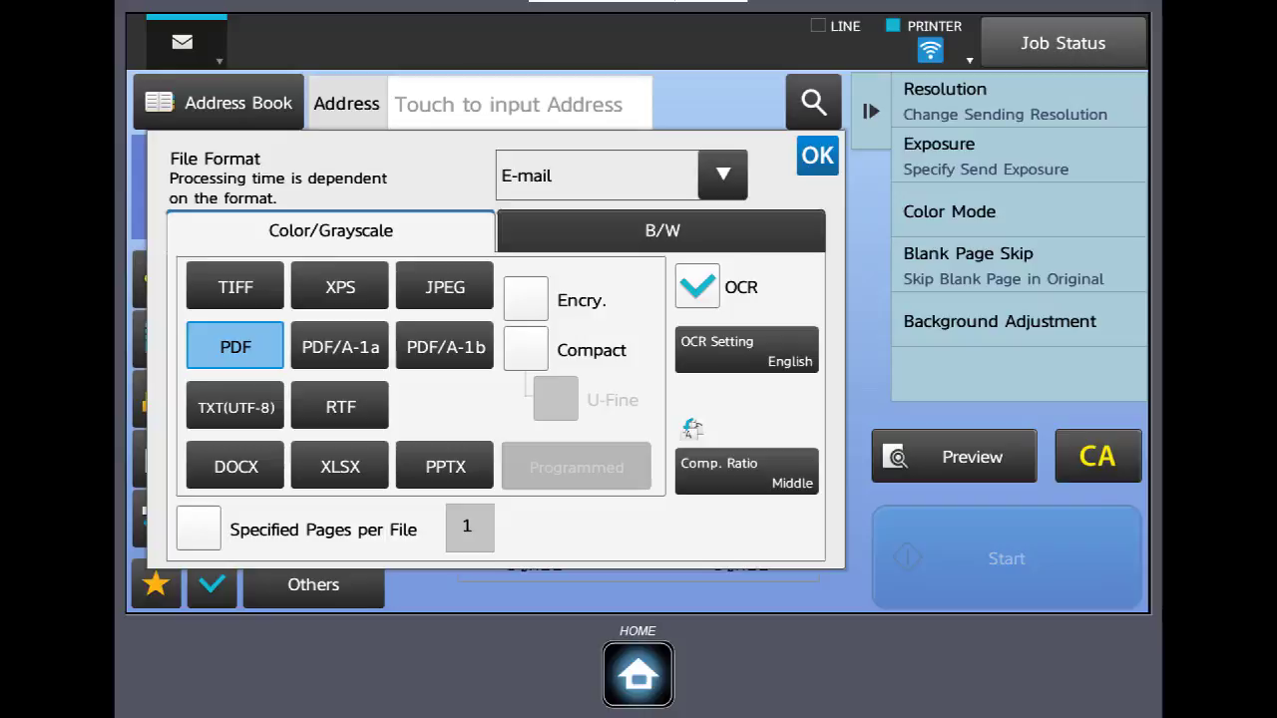
pyautogui.click(696, 286)
pyautogui.click(525, 298)
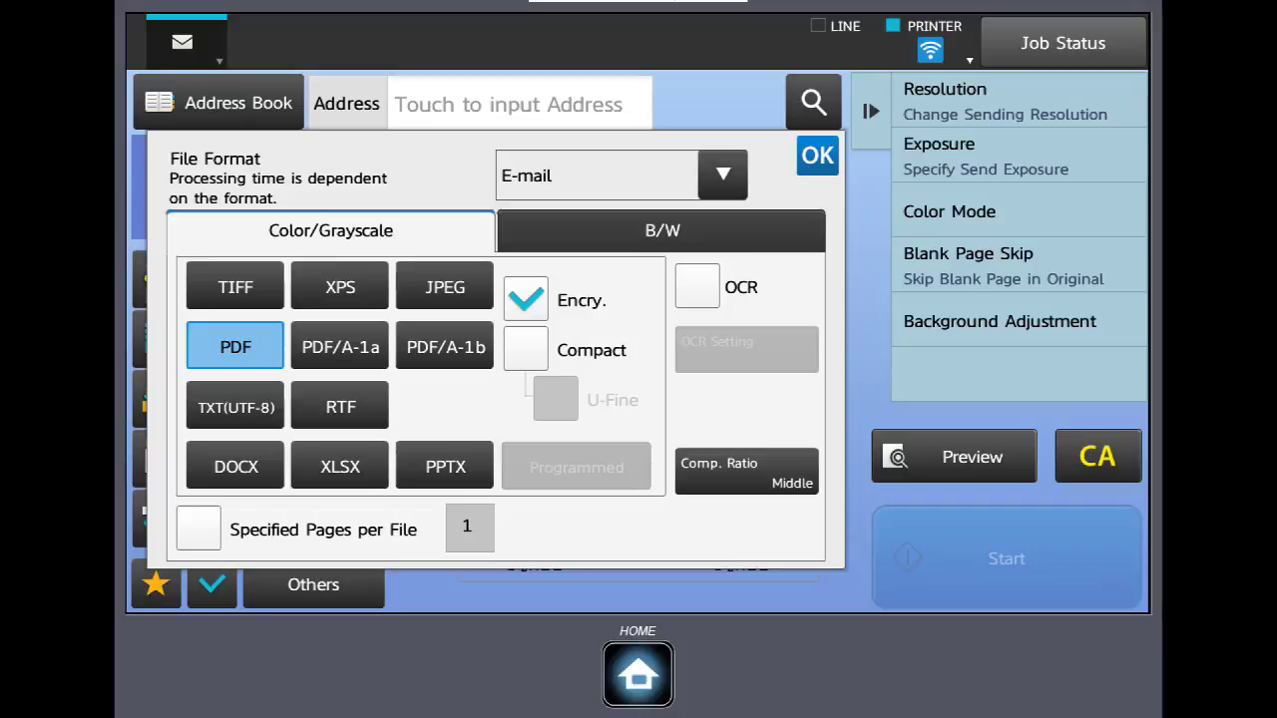
pyautogui.click(525, 299)
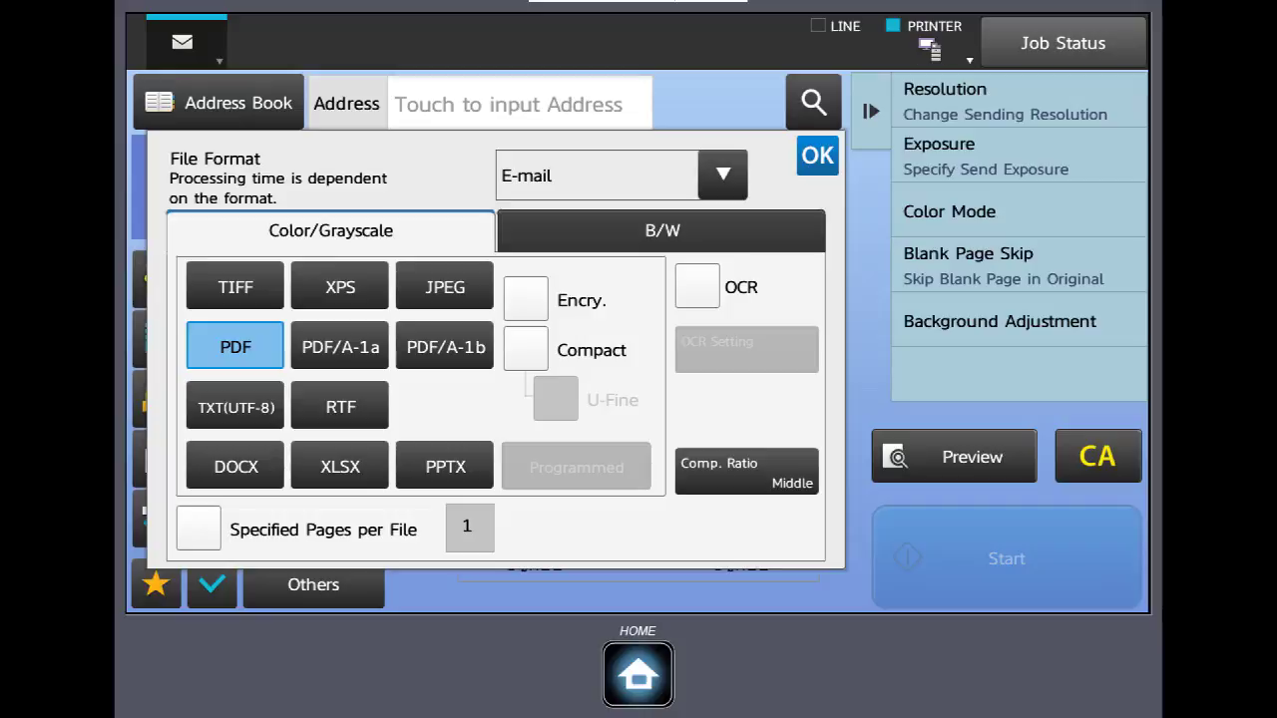
pyautogui.click(526, 349)
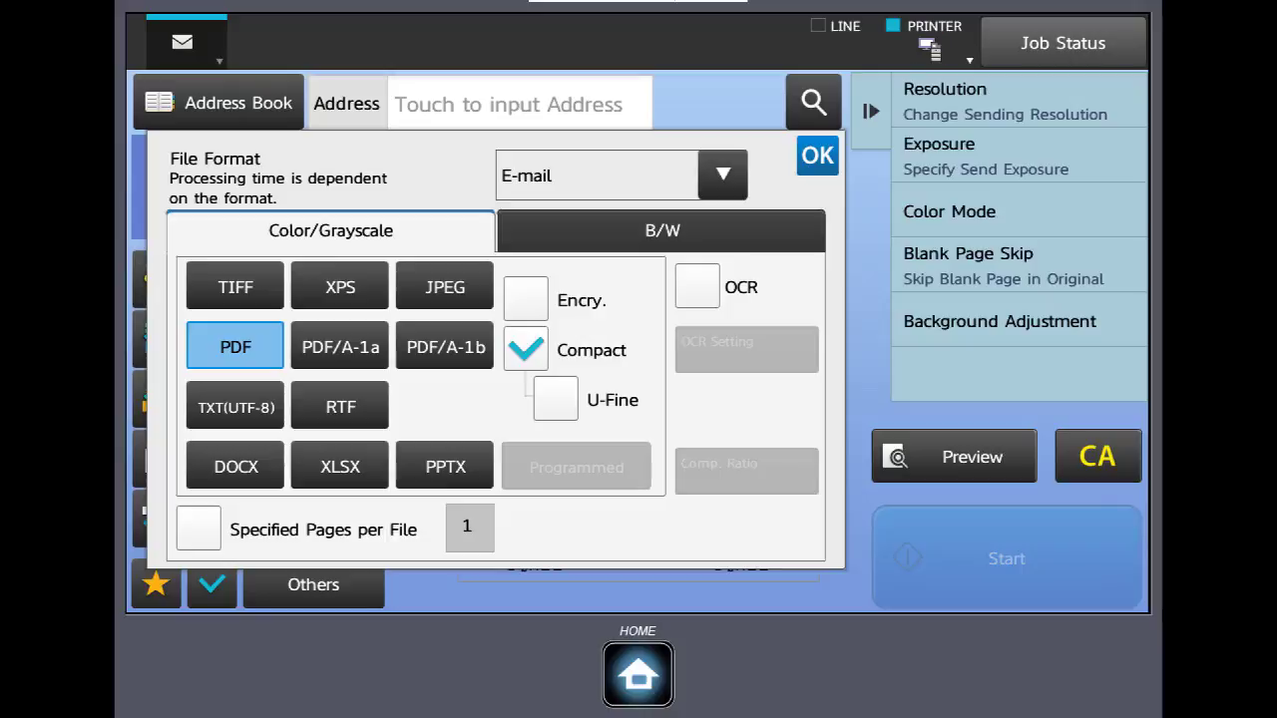
pyautogui.click(526, 349)
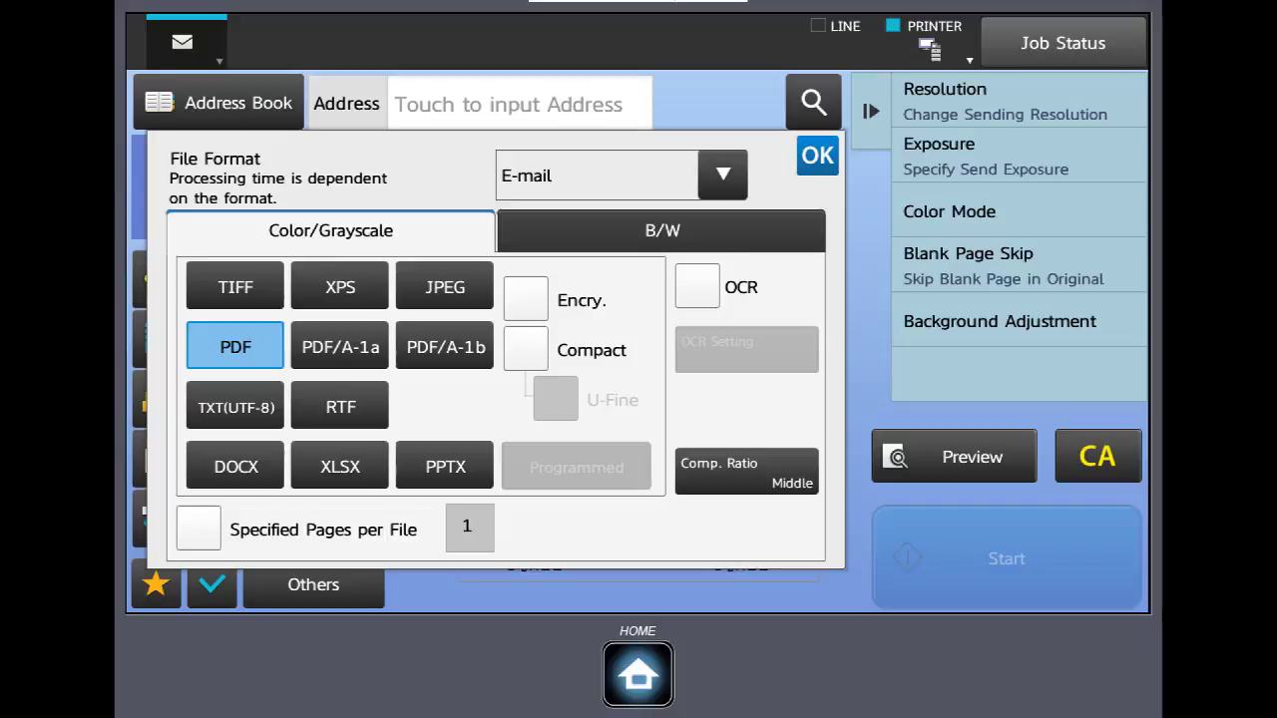
# Enable Specified Pages per File and set it to 2 pages per file
pyautogui.click(198, 528)
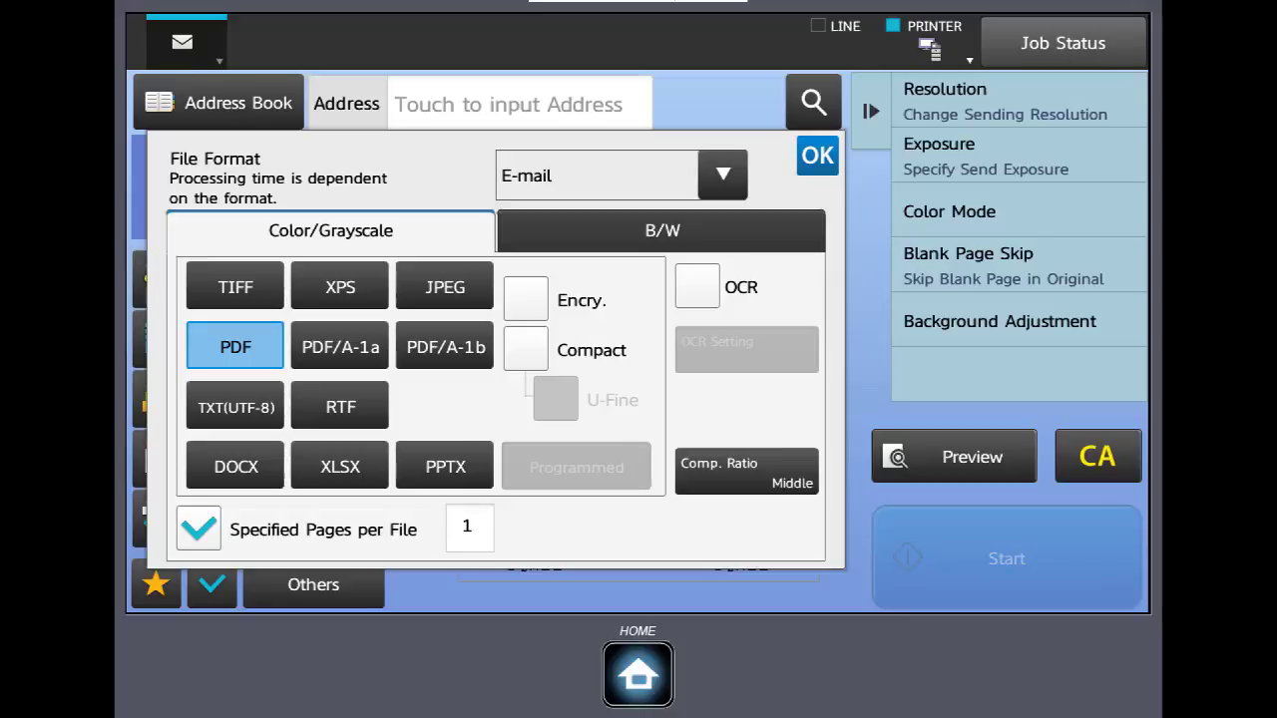
pyautogui.click(469, 528)
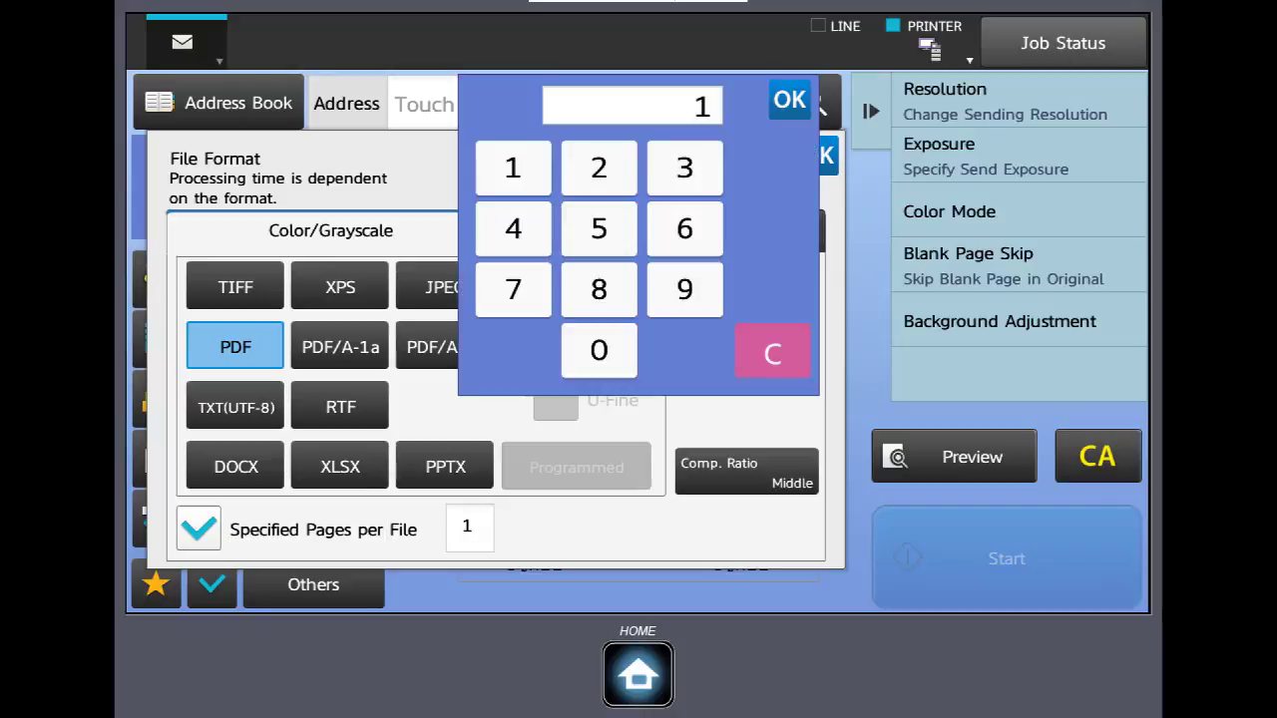
pyautogui.write('2')
pyautogui.click(790, 100)
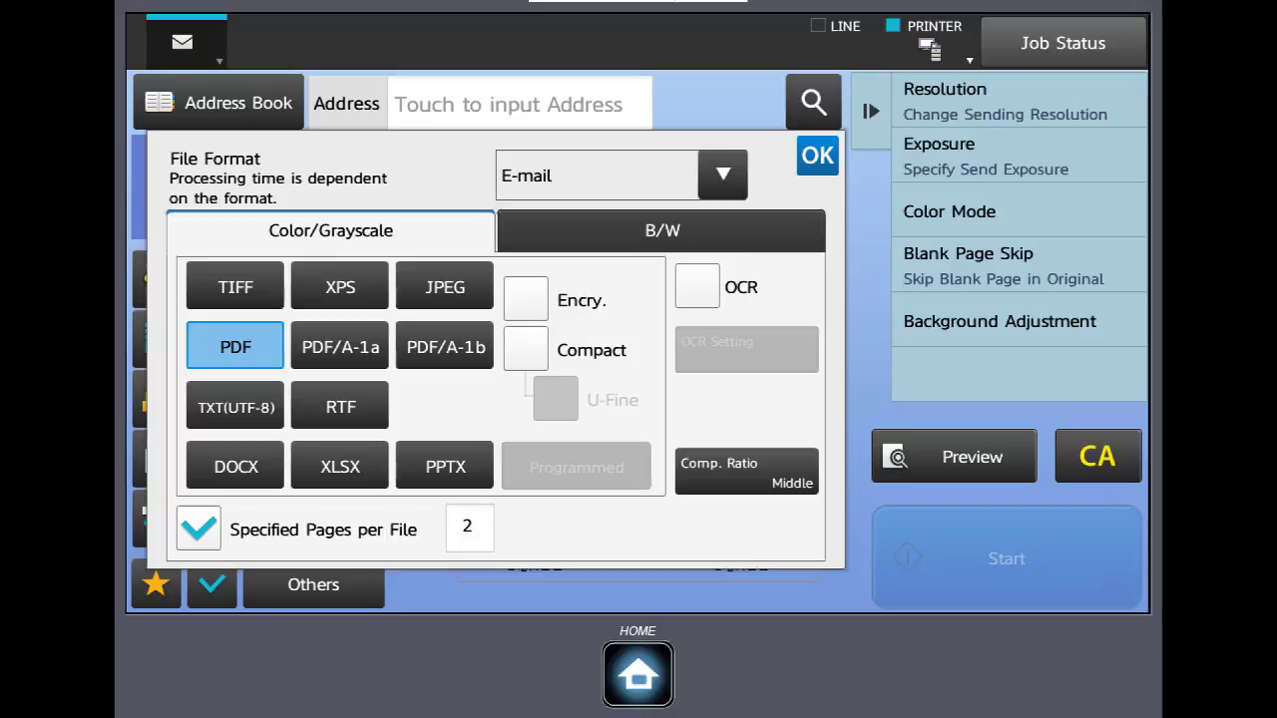
# Apply the PDF format settings and review Original size and orientation, keeping portrait
pyautogui.click(817, 154)
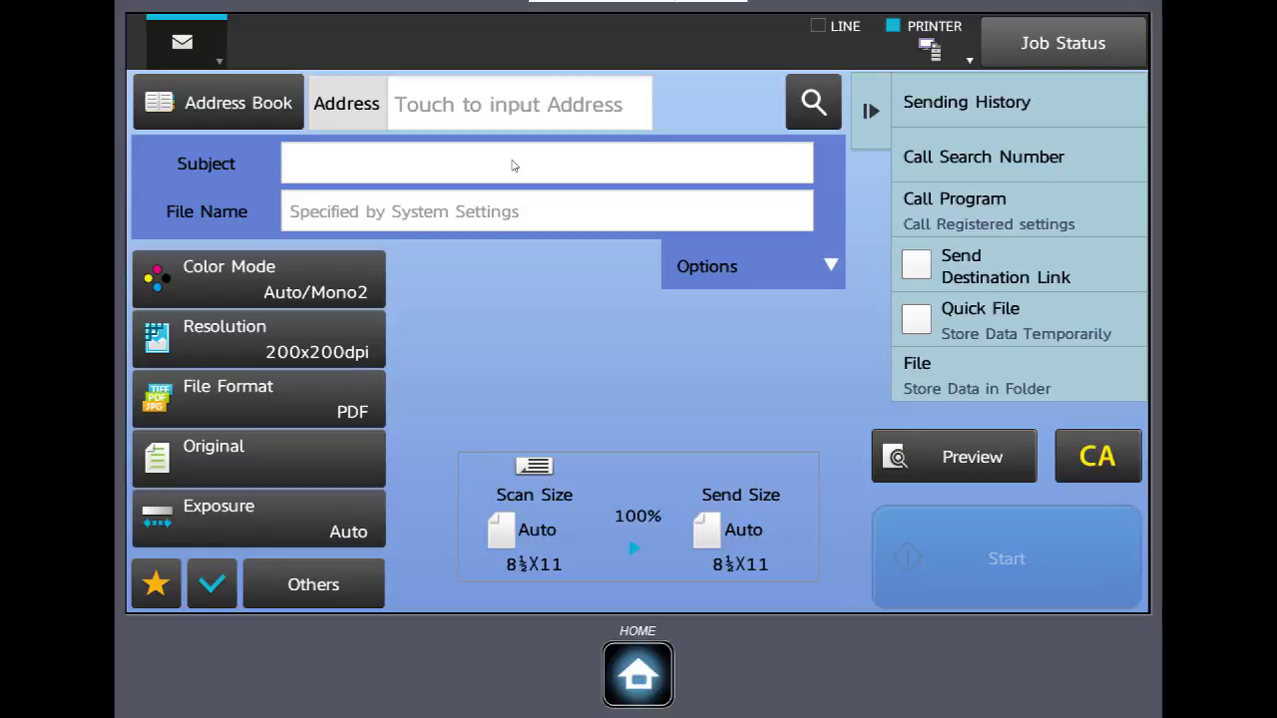
pyautogui.click(258, 458)
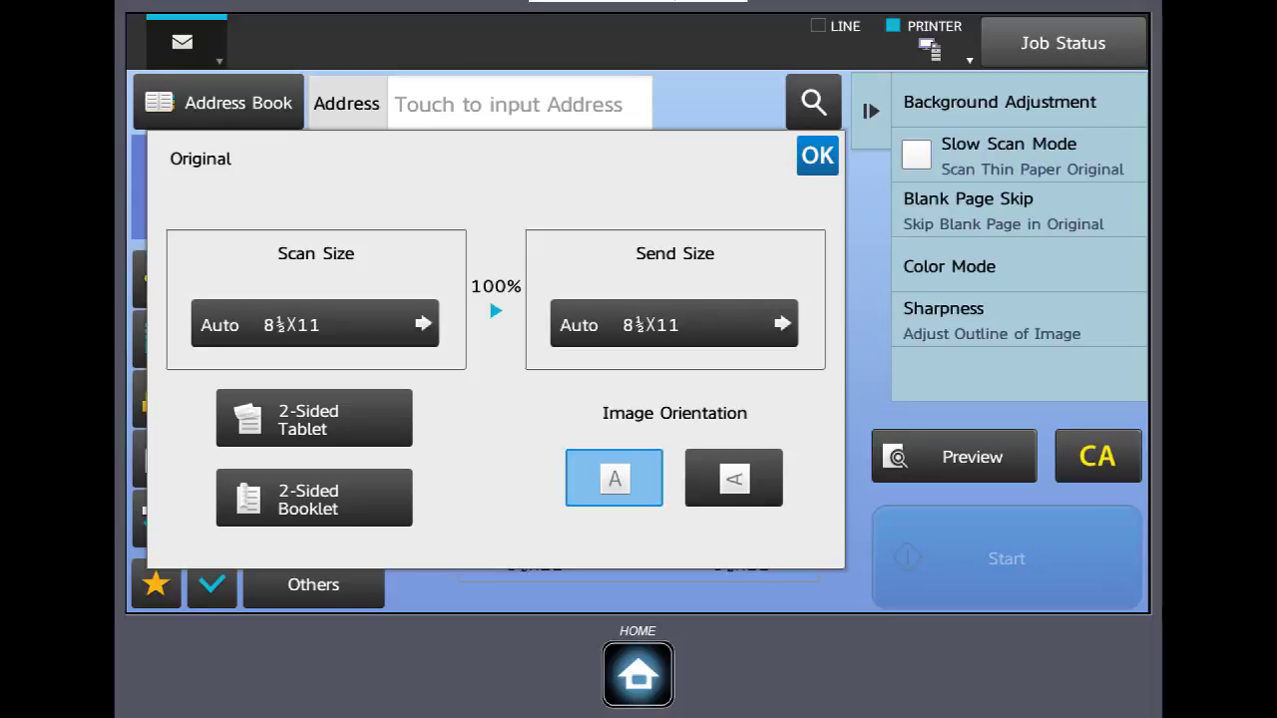
pyautogui.click(299, 325)
pyautogui.click(733, 478)
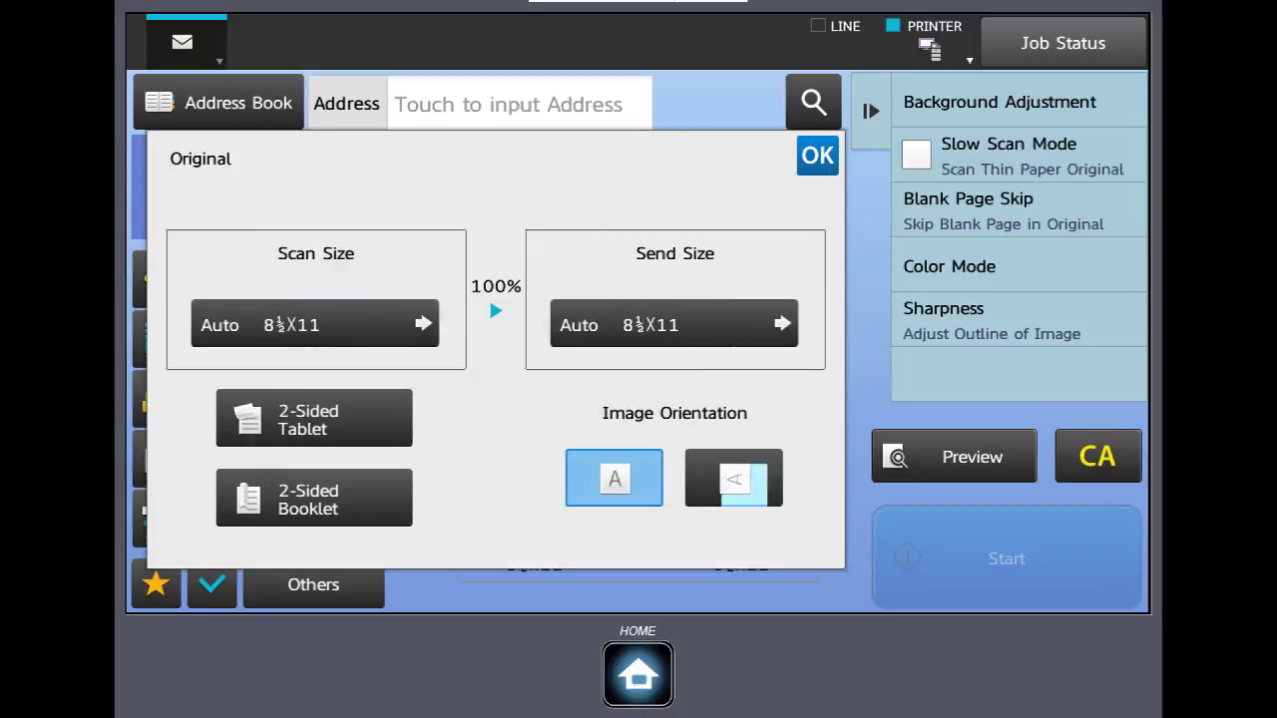
pyautogui.click(613, 479)
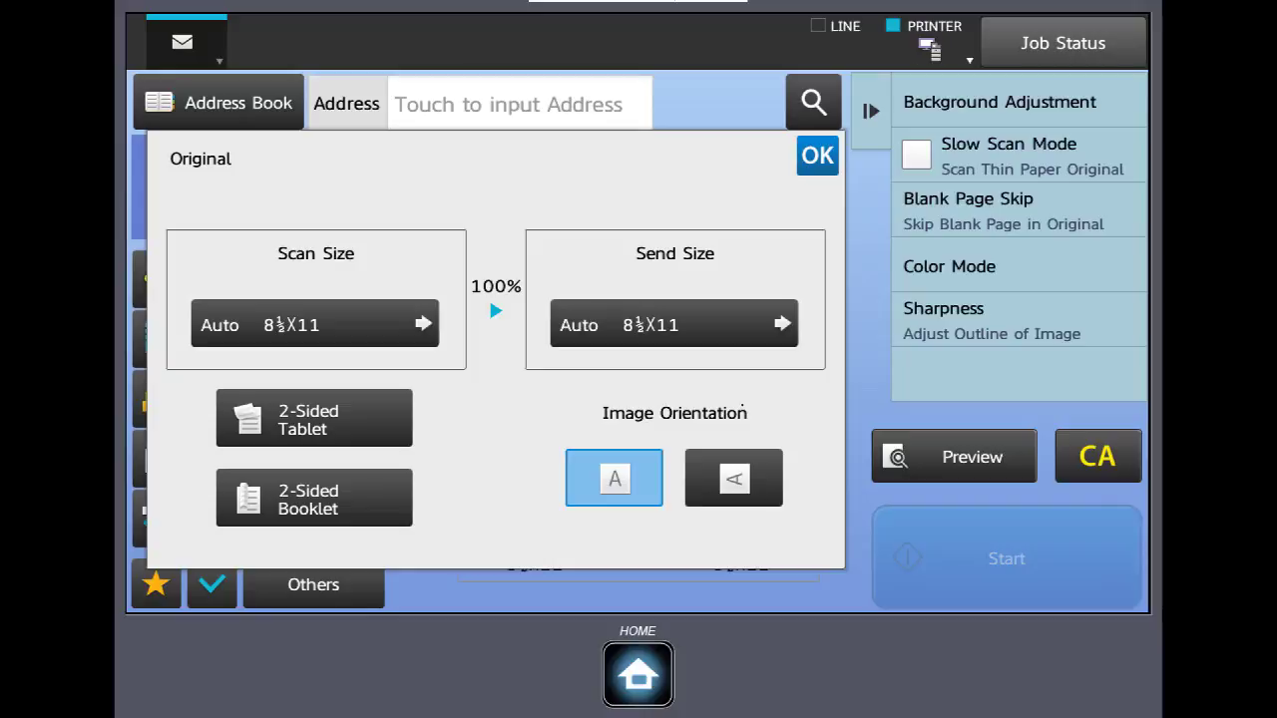
pyautogui.click(817, 156)
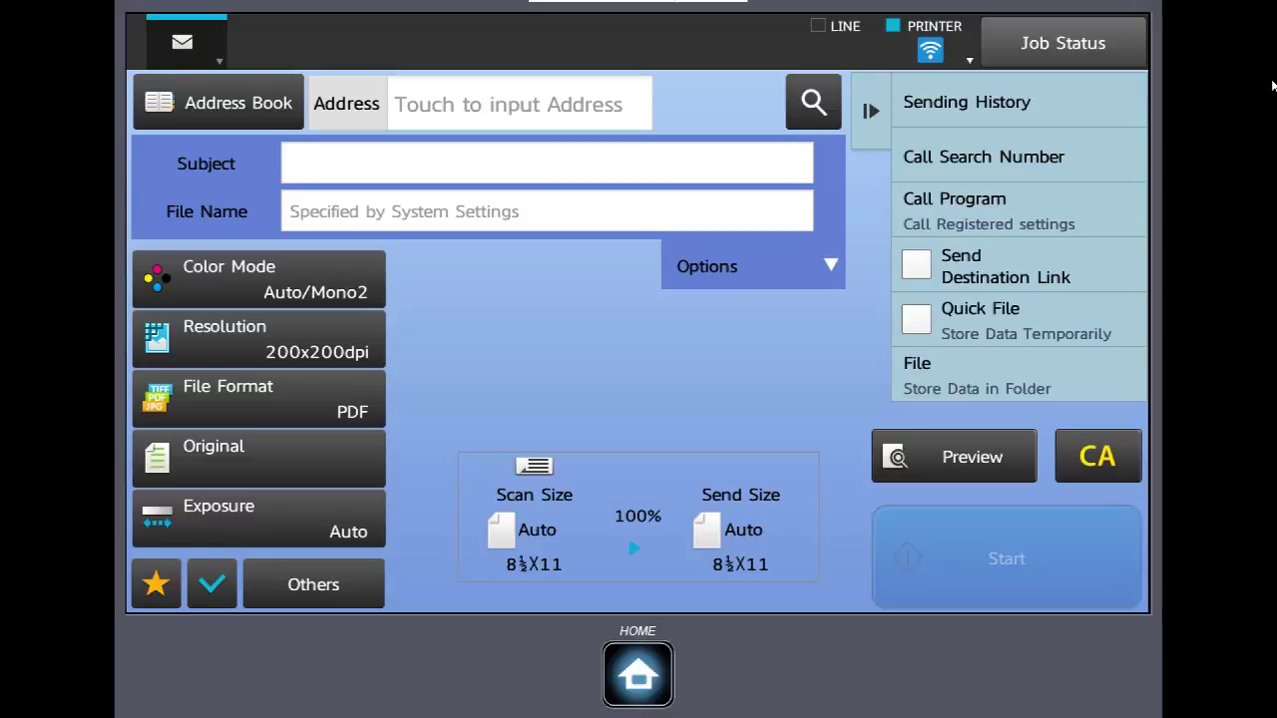
pyautogui.click(313, 584)
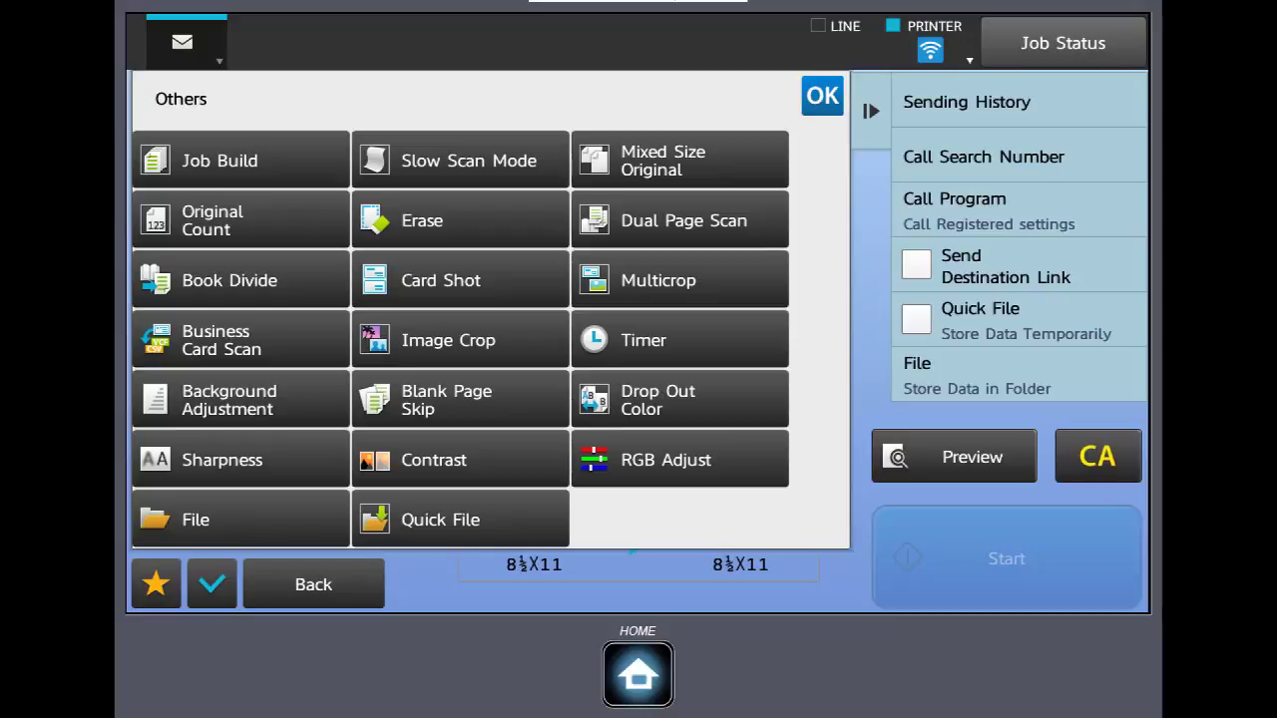
pyautogui.click(219, 159)
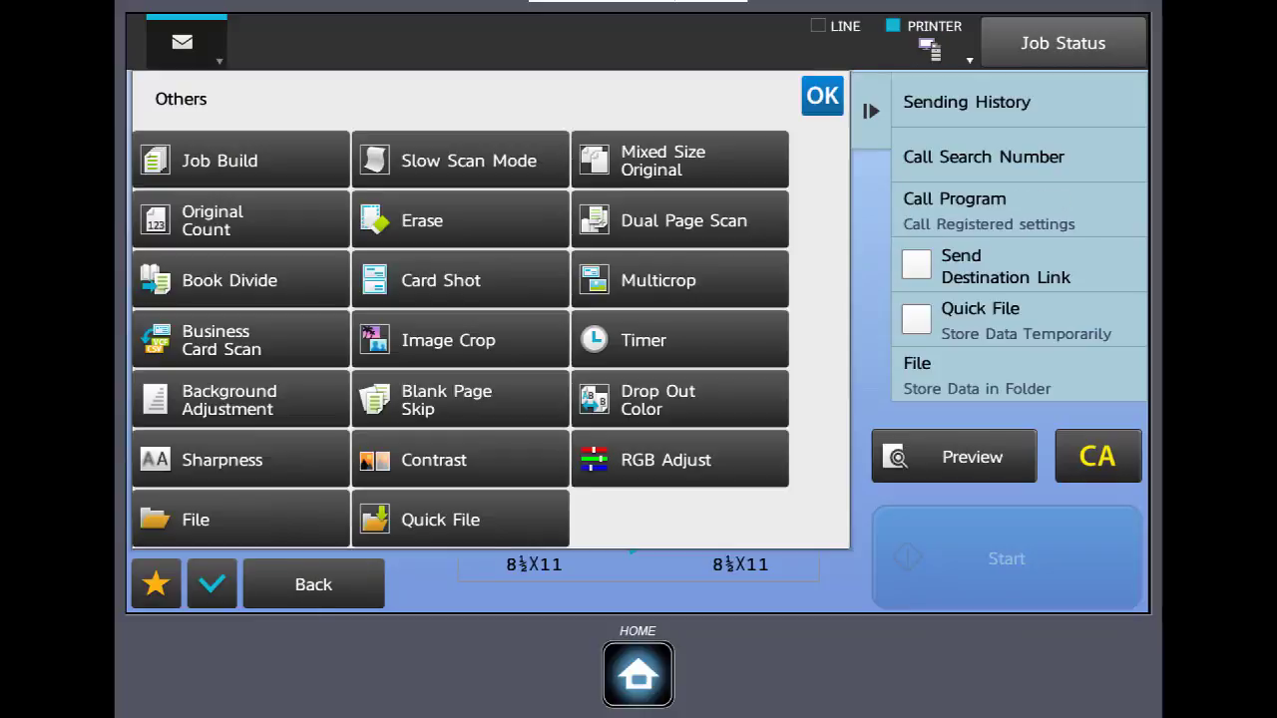
pyautogui.click(679, 221)
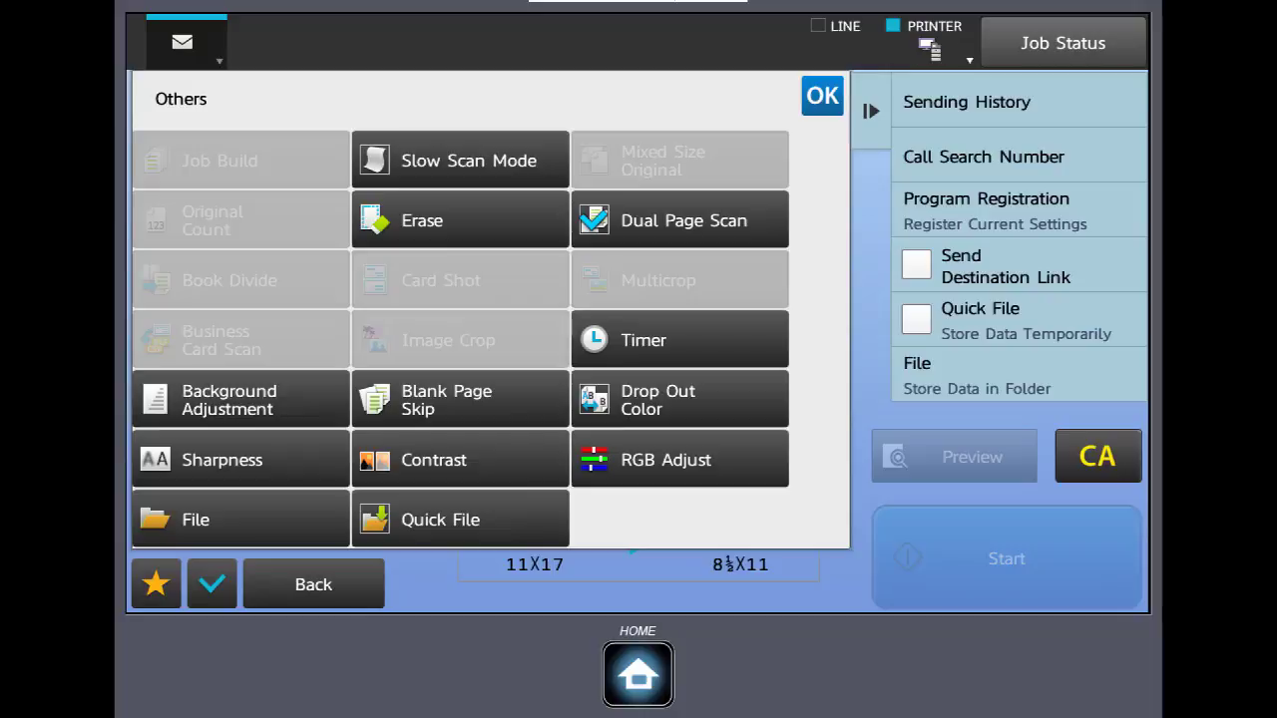
pyautogui.click(627, 534)
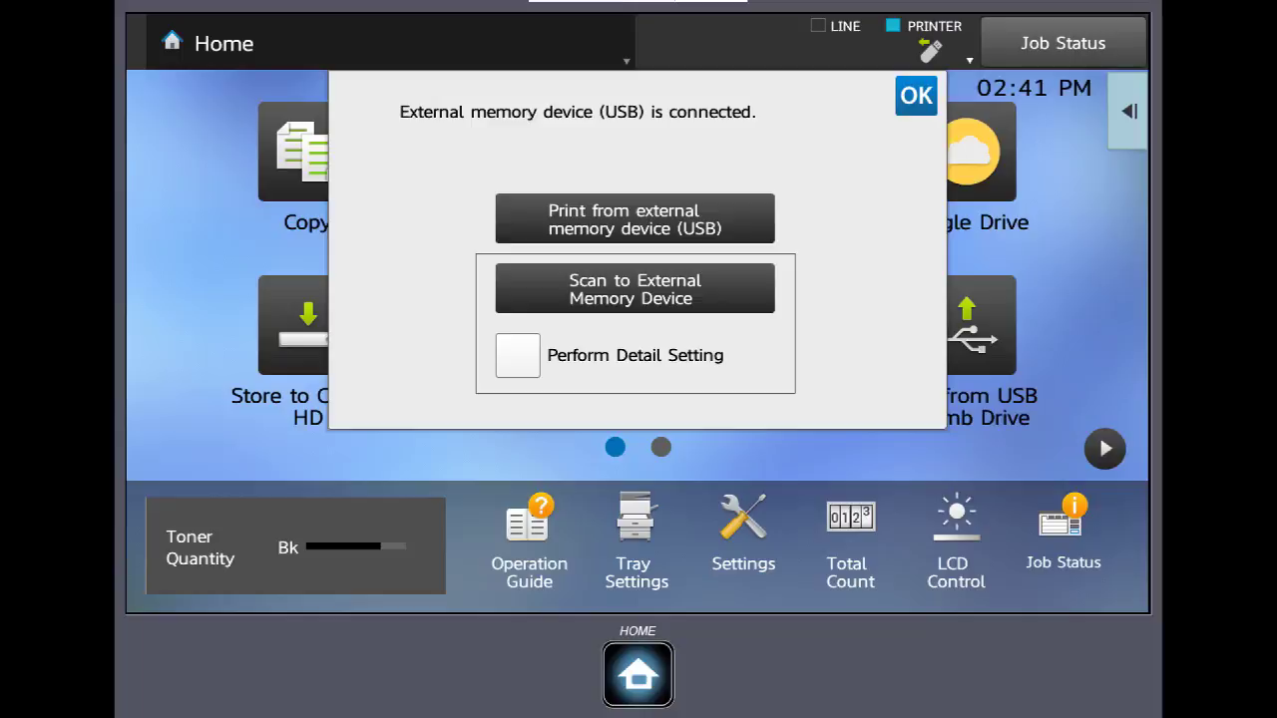
# Choose Scan to External Memory Device and switch to its detailed settings, exiting Easy Mode
pyautogui.click(635, 289)
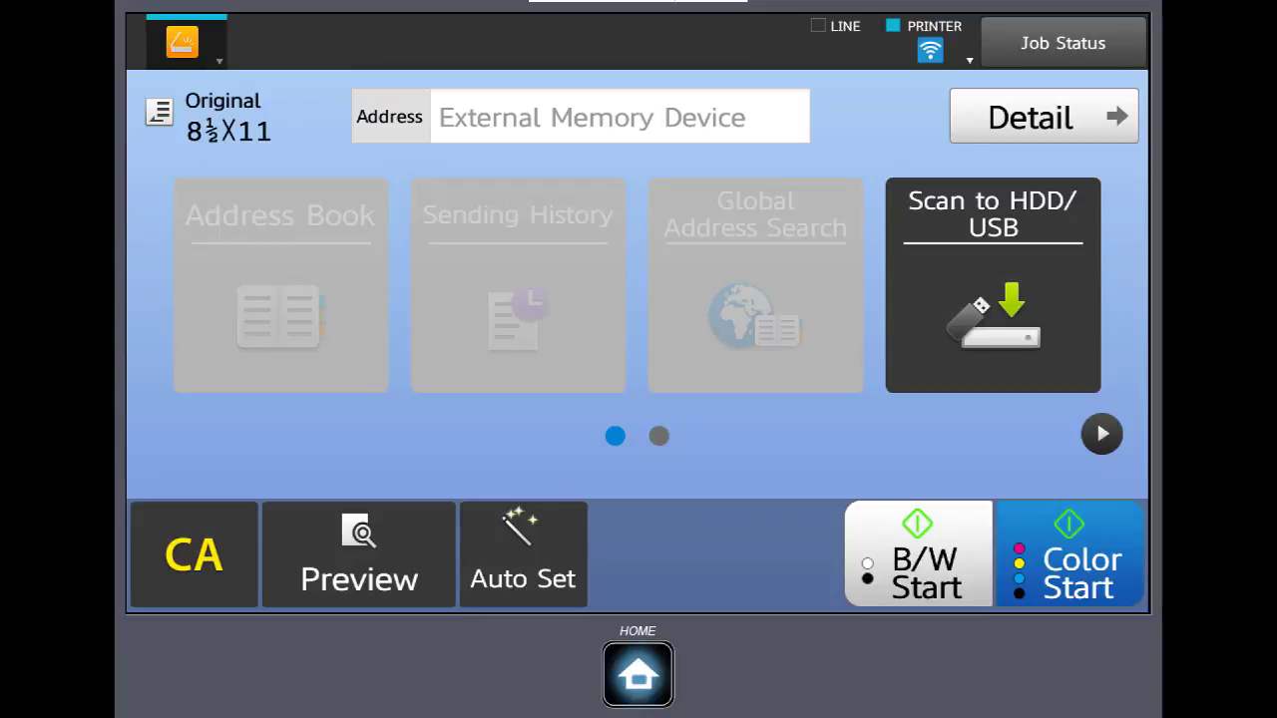
pyautogui.click(1043, 117)
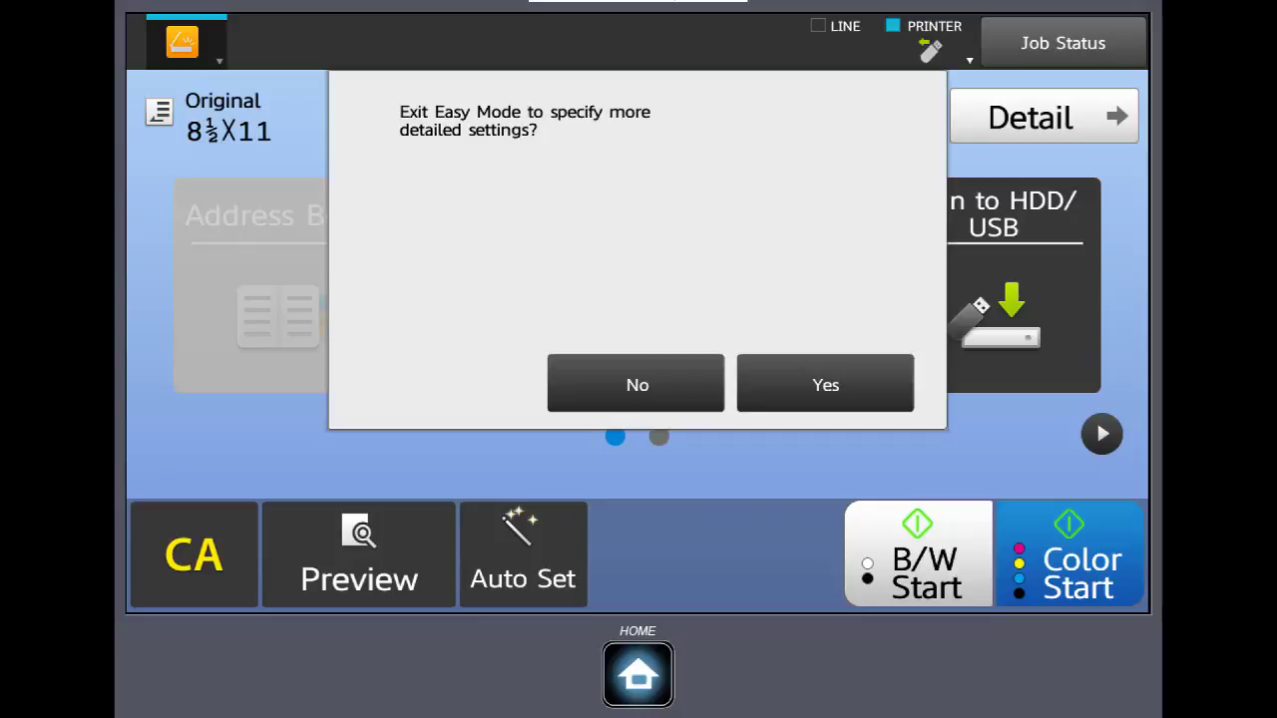
pyautogui.click(826, 384)
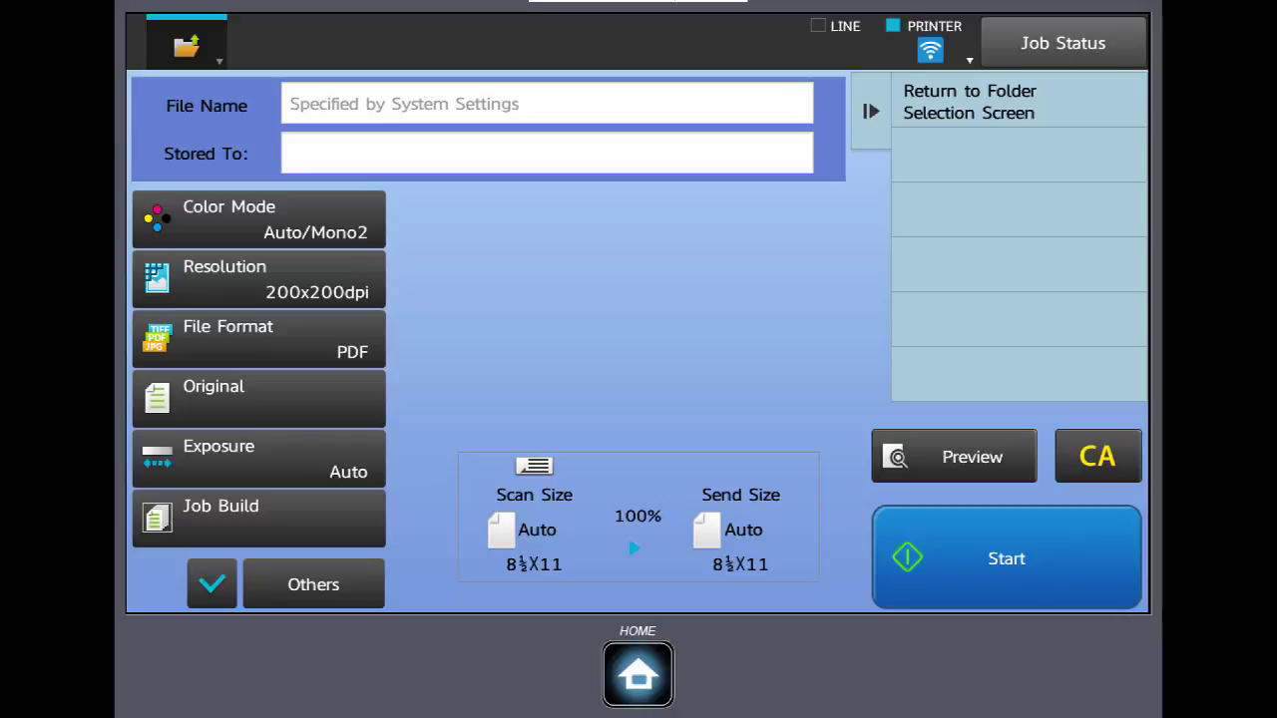
# Turn on encryption in the USB scan's PDF file format
pyautogui.click(259, 338)
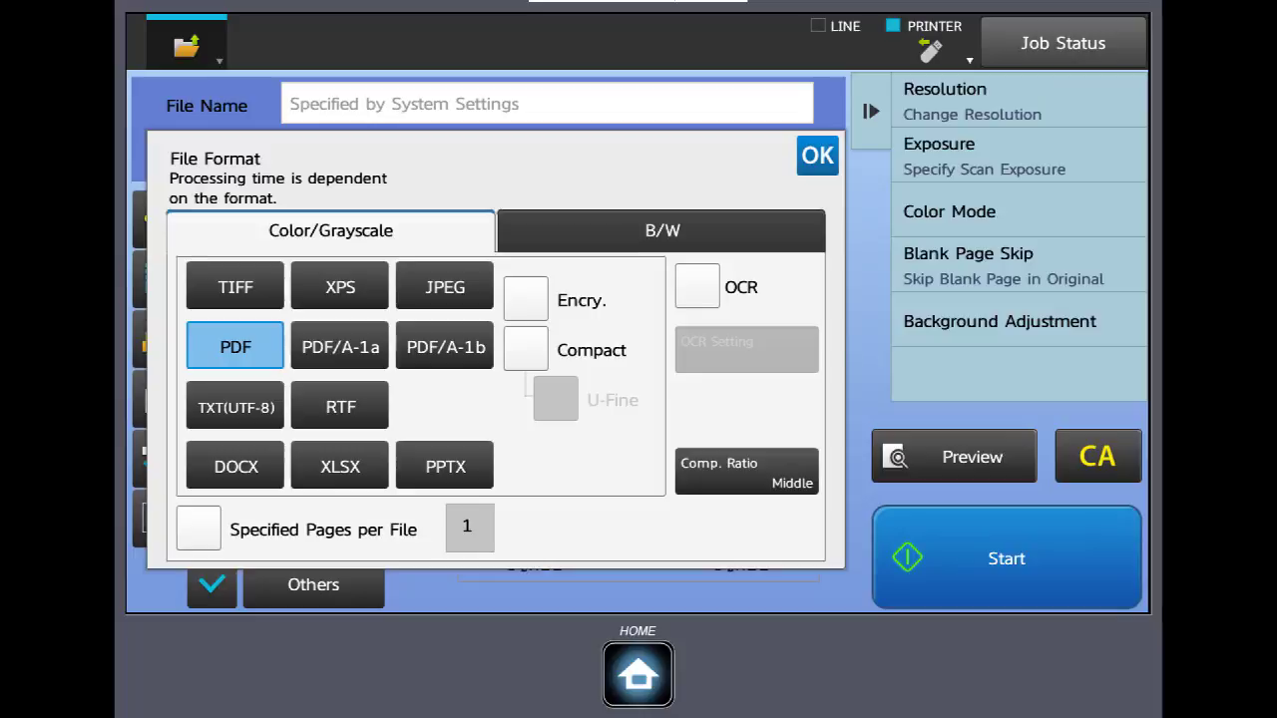
pyautogui.click(525, 298)
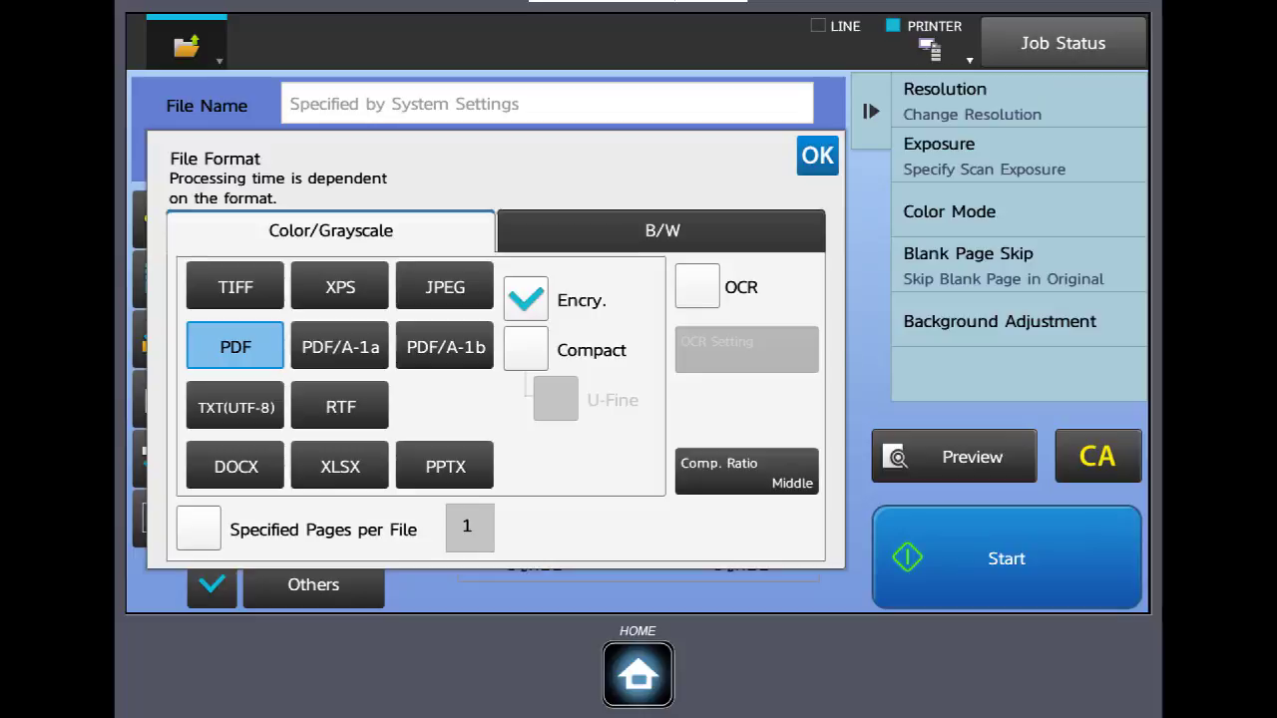
pyautogui.click(817, 156)
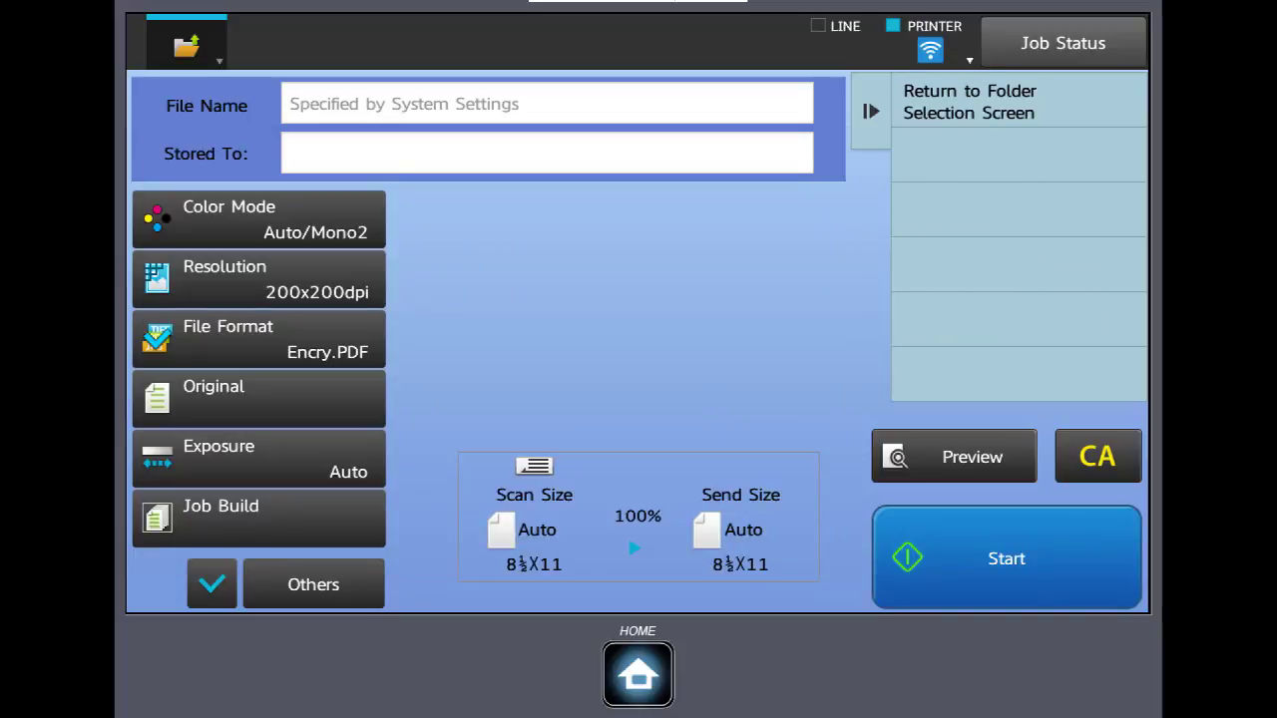
# Start the encrypted PDF scan to USB and enter the file's password
pyautogui.click(1006, 558)
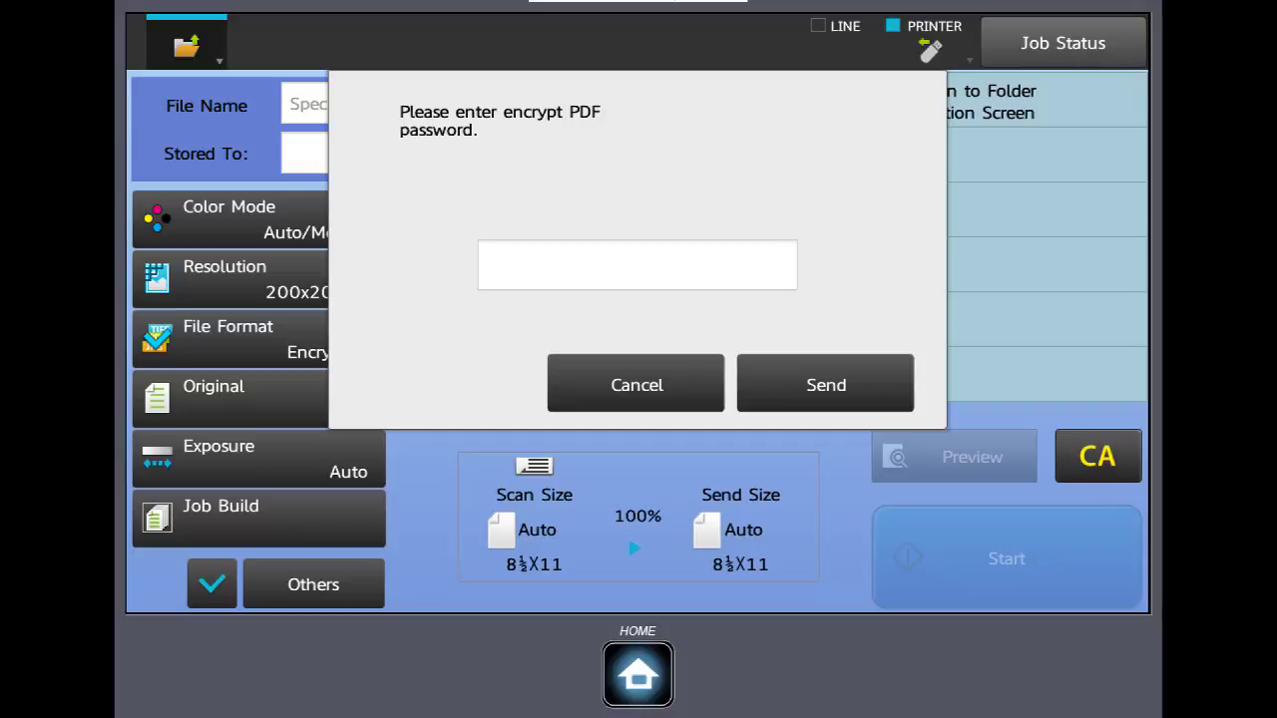
pyautogui.click(637, 264)
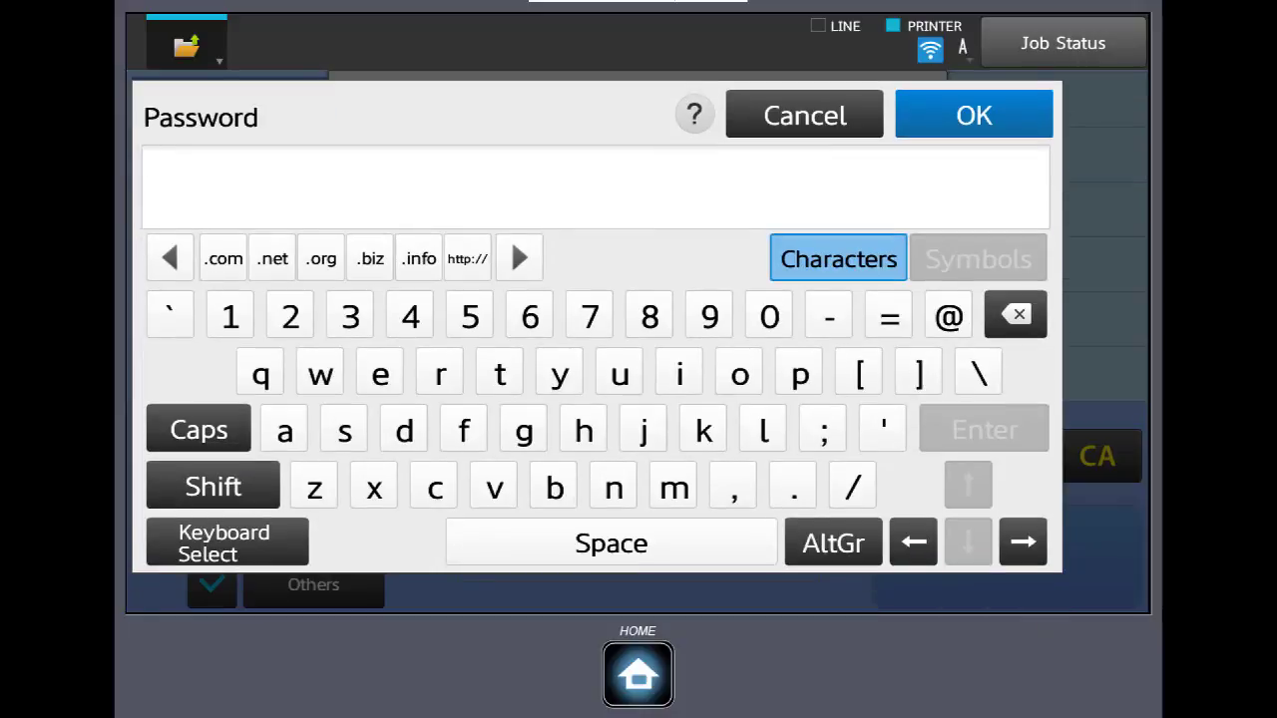
pyautogui.write('1234')
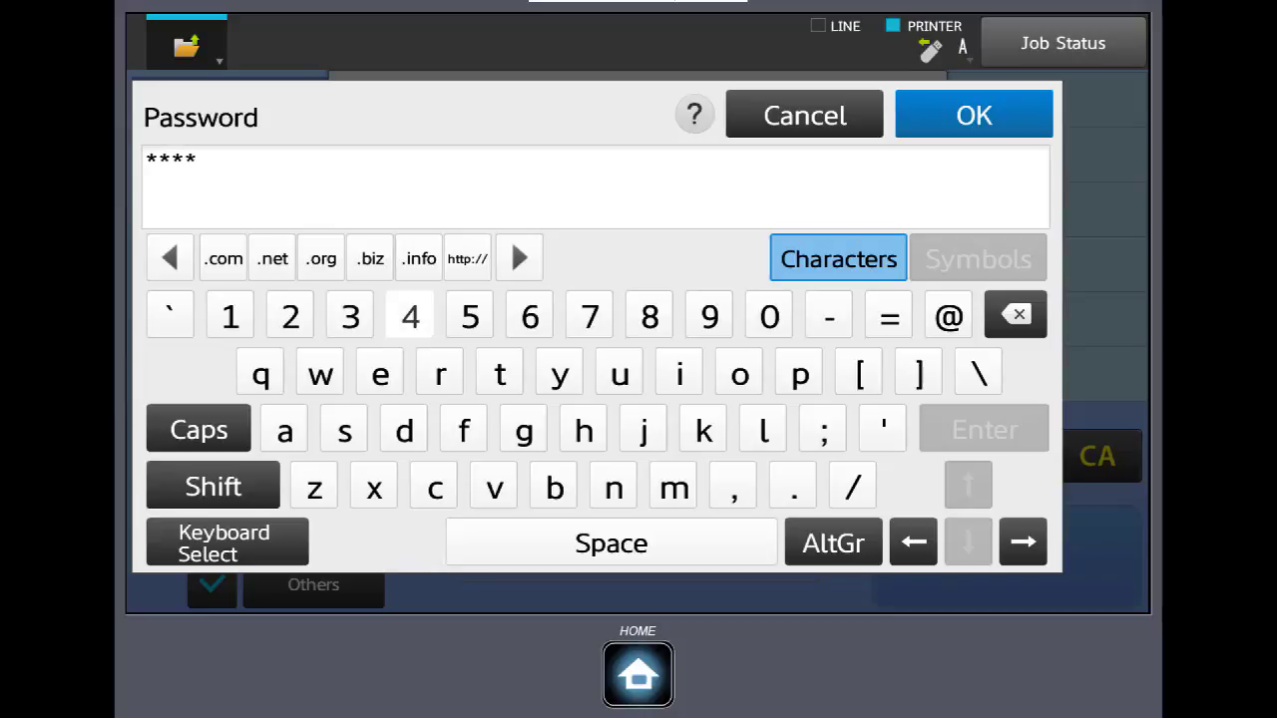
pyautogui.write('5')
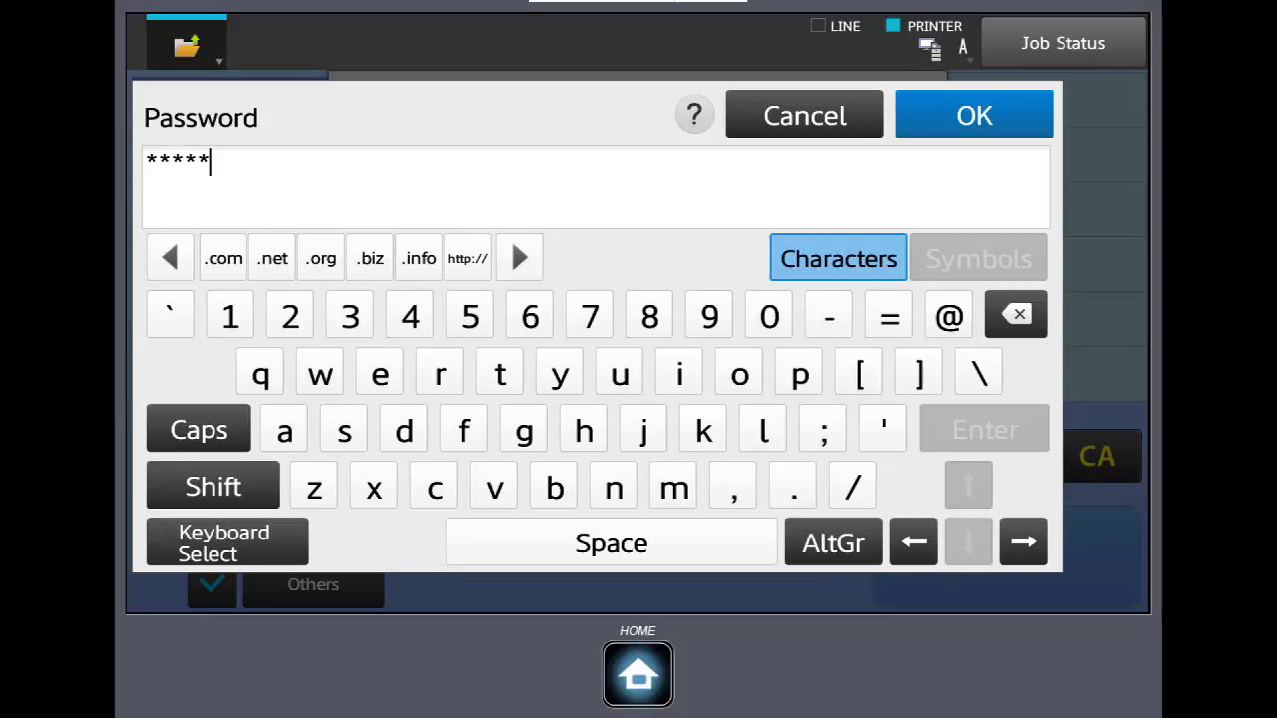
pyautogui.press('Return')
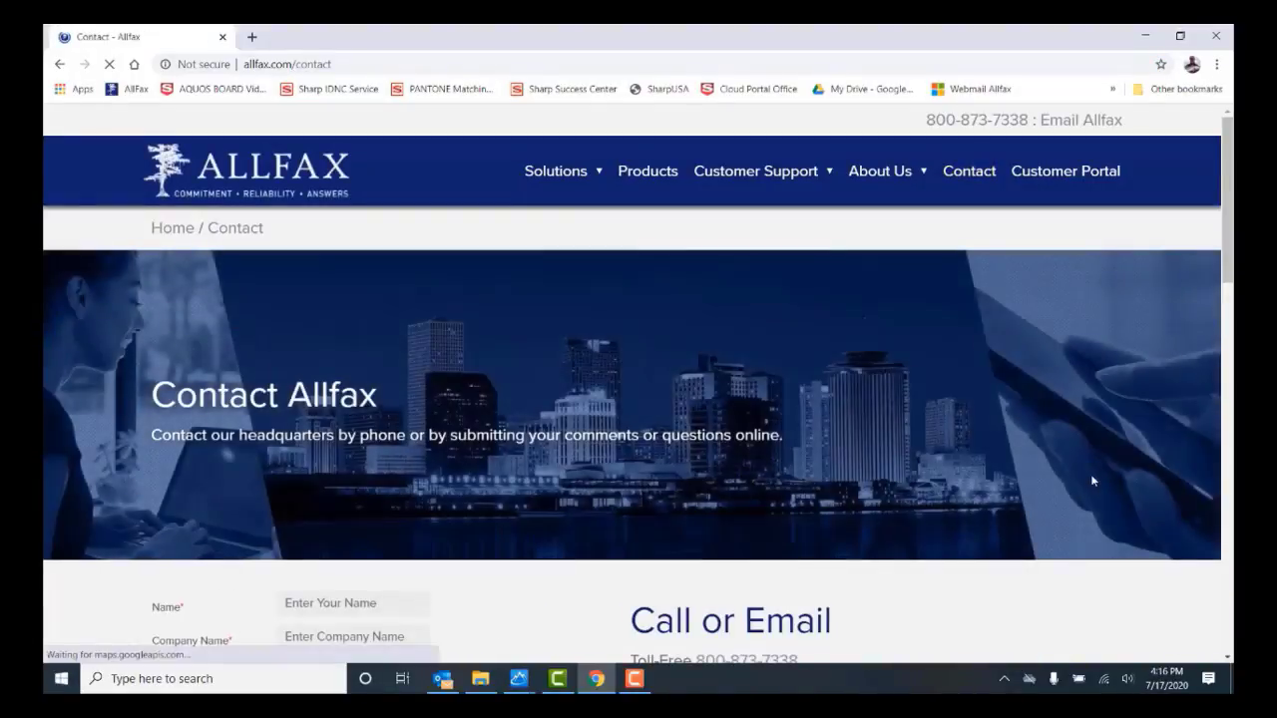
# Scroll down the Allfax Contact page to its contact form and details
pyautogui.scroll(-3, 1091, 480)
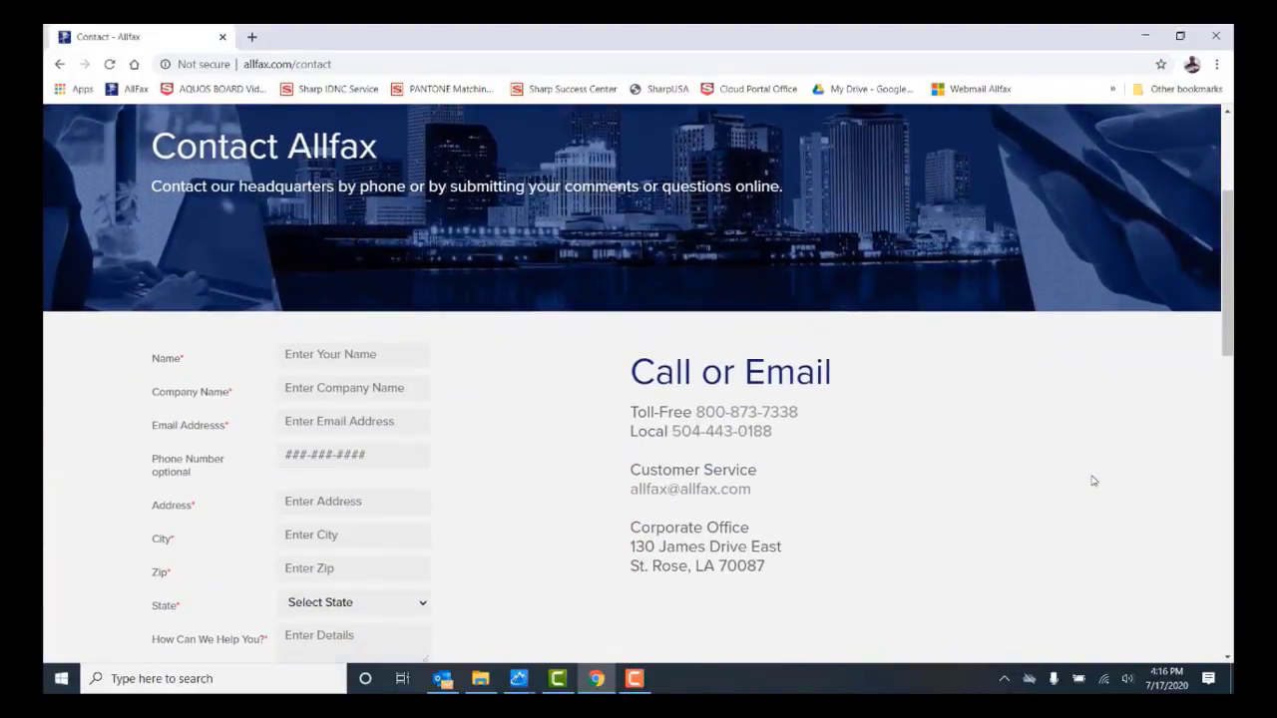